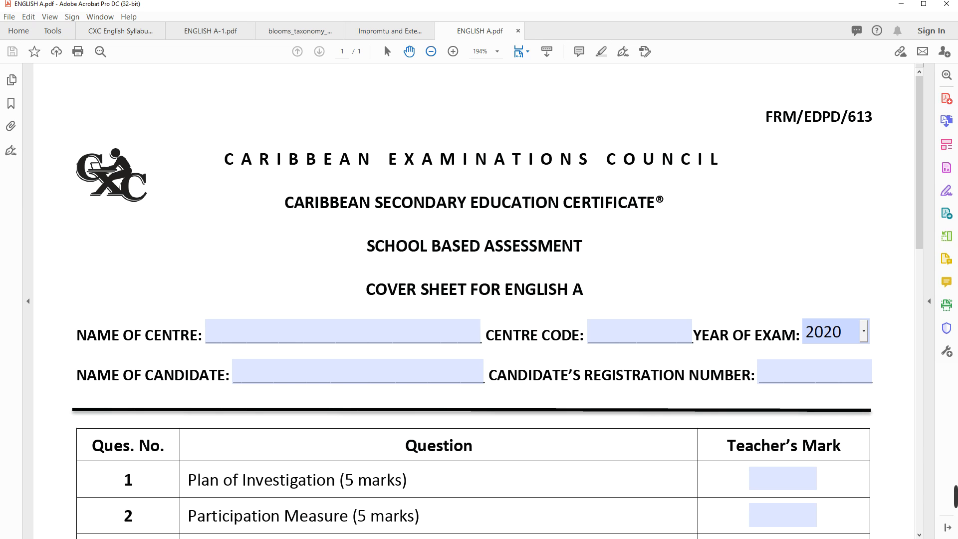
# Zoom the cover sheet out to 100% so the whole page is visible
pyautogui.click(430, 51)
pyautogui.rightClick(429, 53)
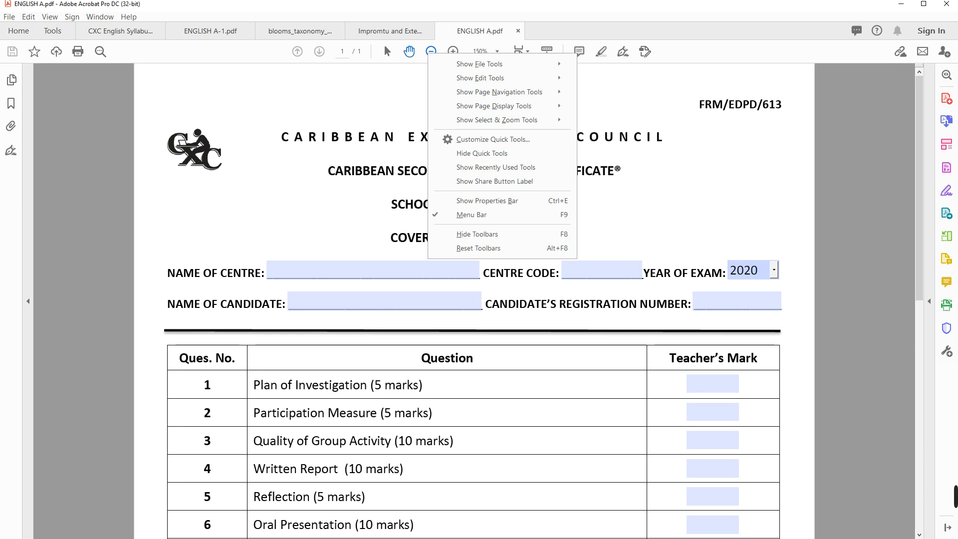
pyautogui.click(430, 51)
pyautogui.click(430, 51)
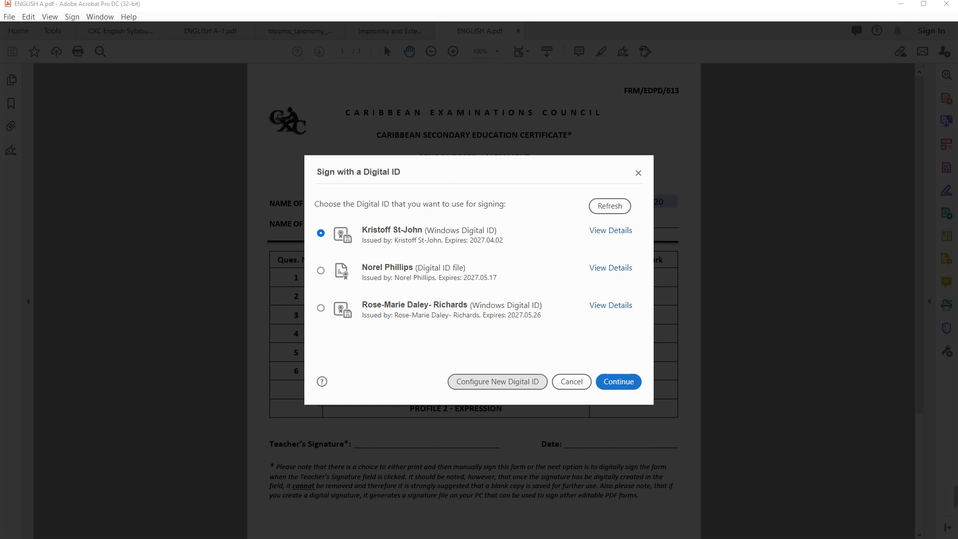
# Choose Configure New Digital ID in the Sign with a Digital ID dialog
pyautogui.click(497, 381)
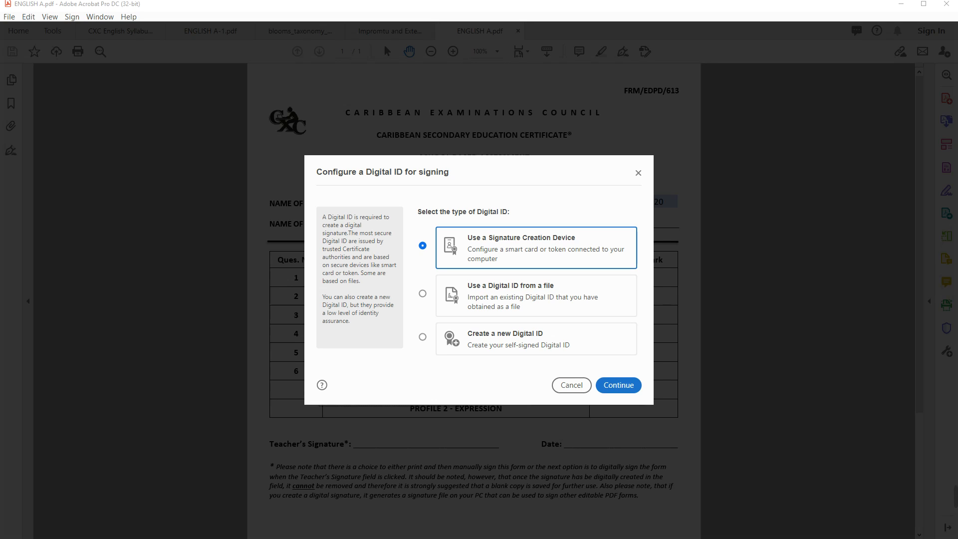
# Pick Create a new Digital ID and keep Windows Certificate Store as its storage location
pyautogui.click(423, 337)
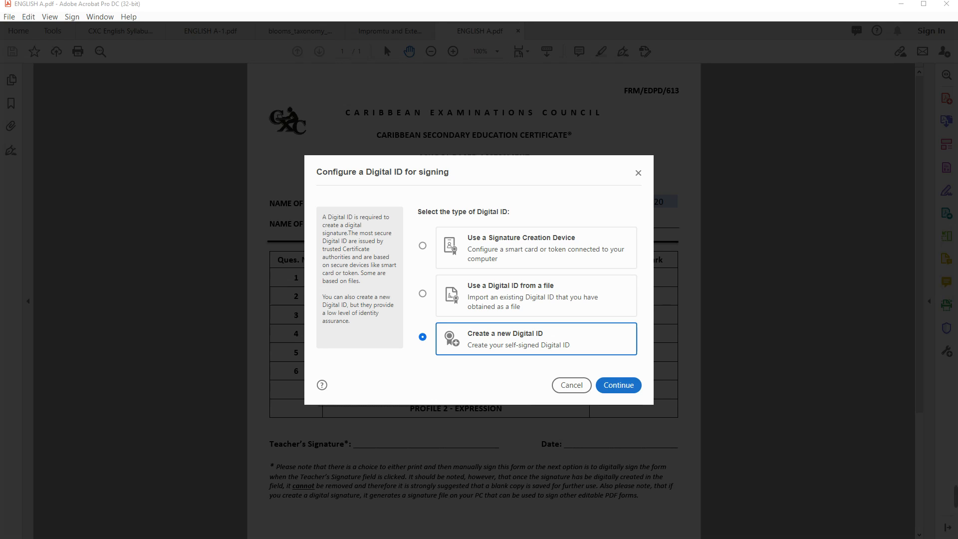
pyautogui.click(619, 385)
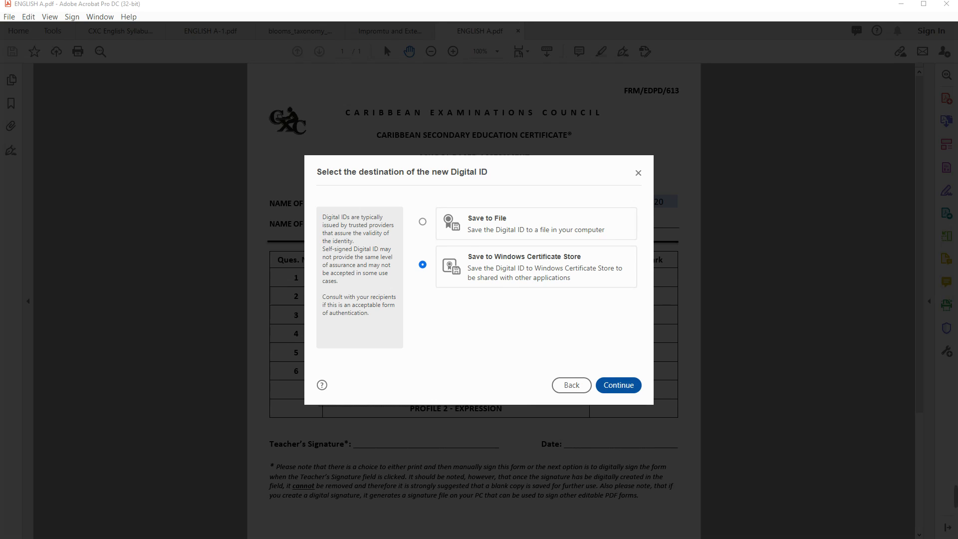
pyautogui.click(619, 385)
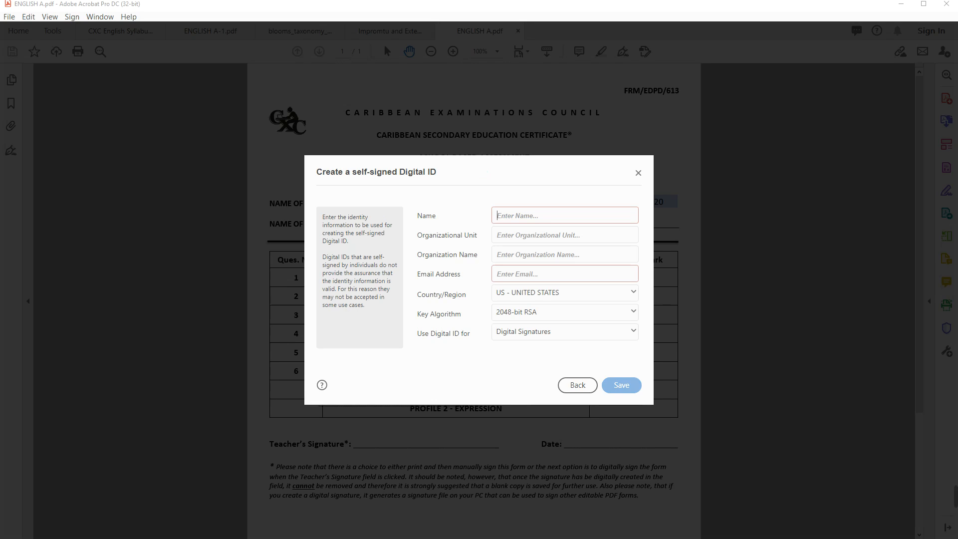
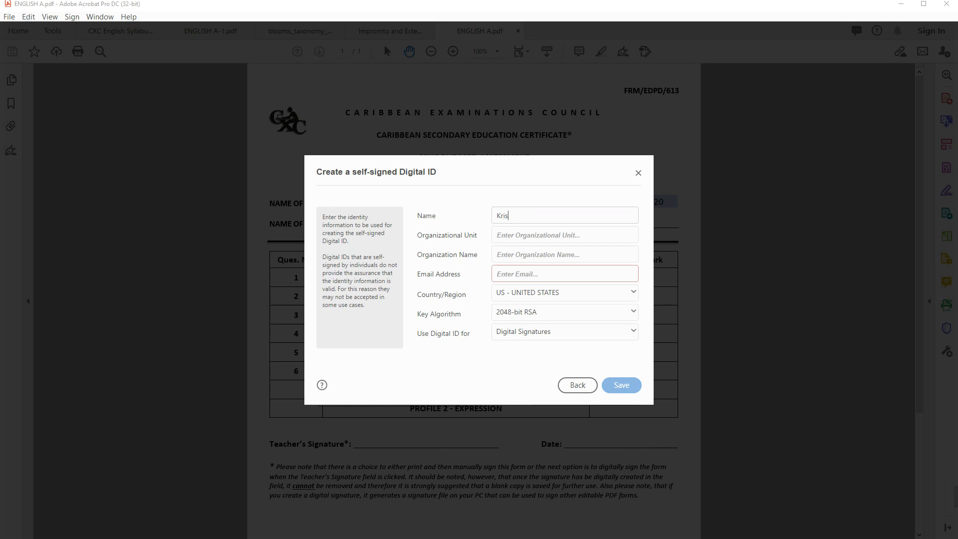
# Enter the signer's name and 'English Department' as the organizational unit, fixing a typo
pyautogui.click(498, 235)
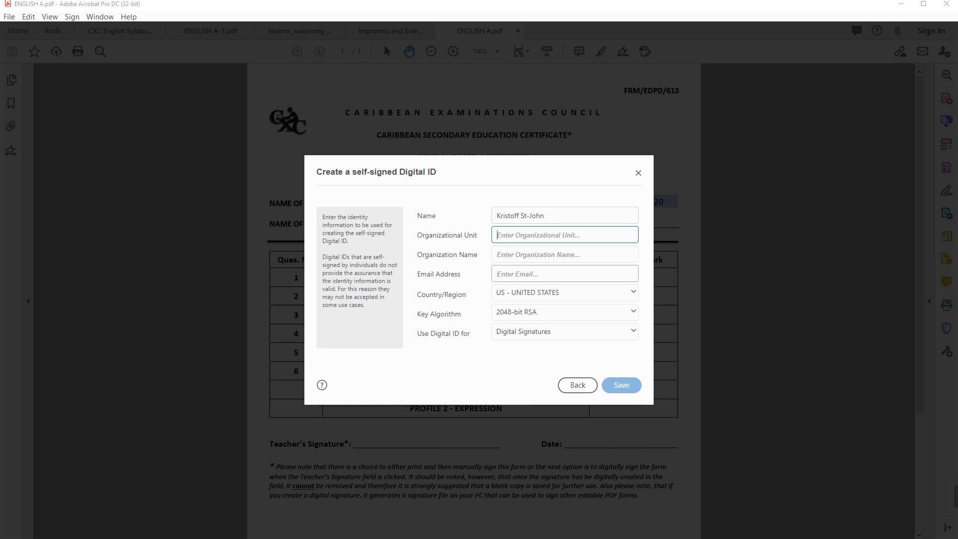
pyautogui.write('English')
pyautogui.write(' Depa')
pyautogui.write('rtemtn')
pyautogui.press('BackSpace')
pyautogui.press('BackSpace')
pyautogui.press('BackSpace')
pyautogui.write('ment')
pyautogui.press('Tab')
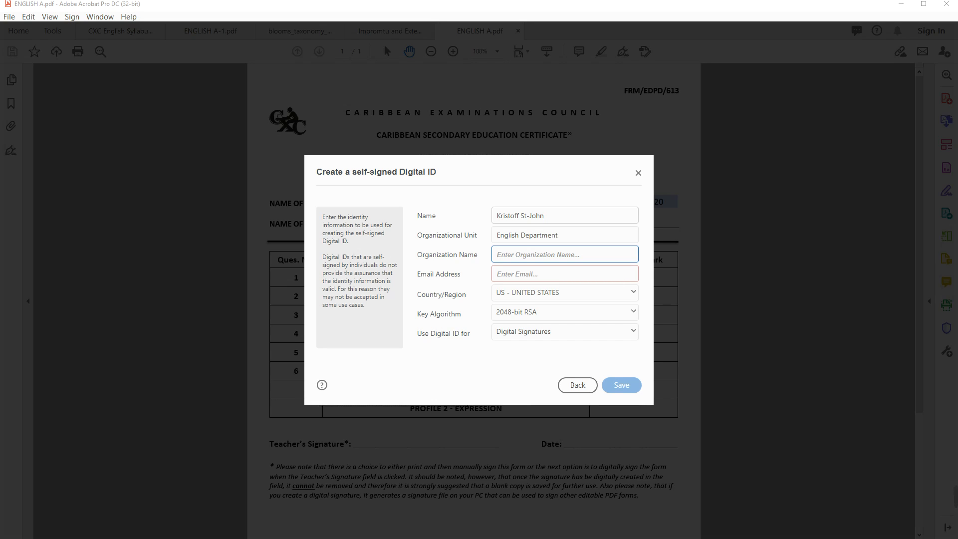
# Enter 'St. Catherine High' as the organization name and fill in the e-mail address
pyautogui.write('St. Catherine High')
pyautogui.click(497, 273)
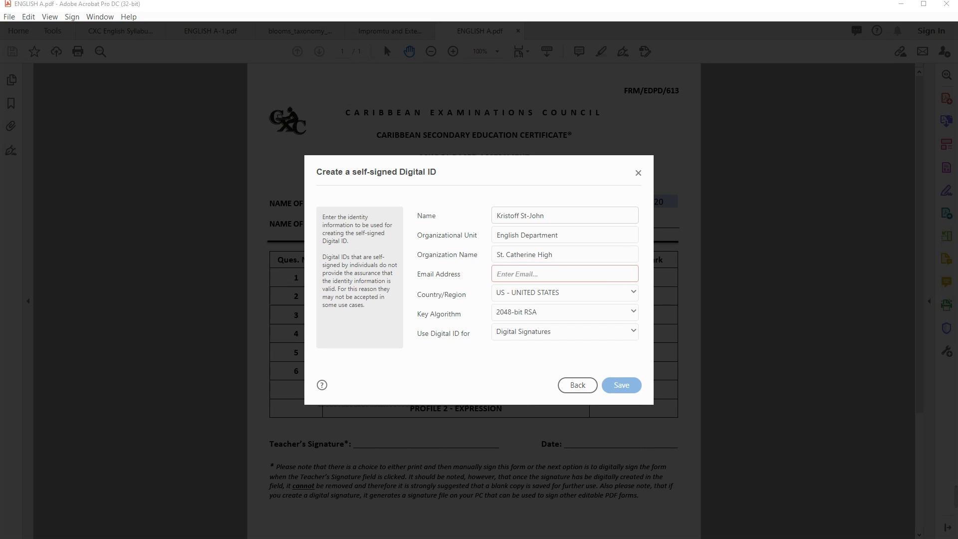
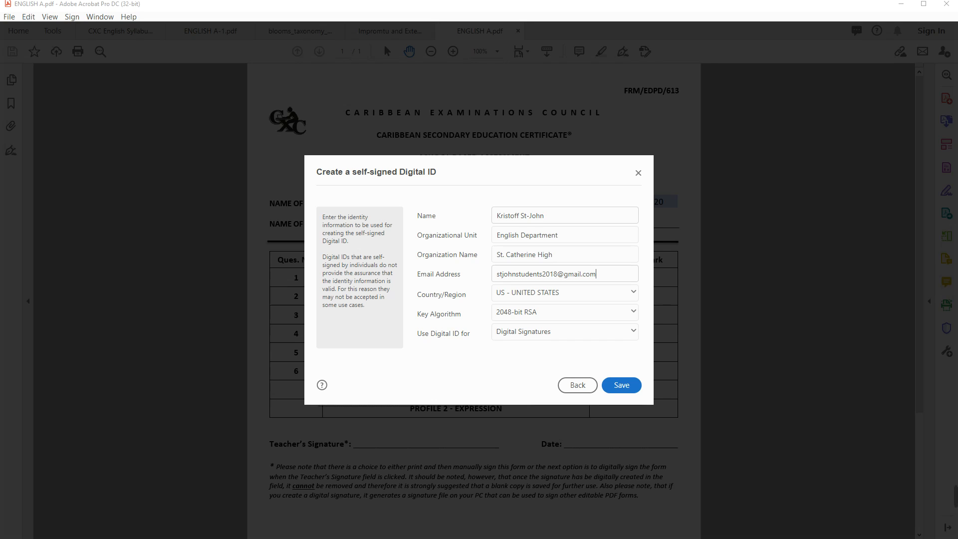
pyautogui.click(565, 293)
pyautogui.click(565, 292)
# Select JM - JAMAICA as the country and save the new self-signed digital ID
pyautogui.click(565, 293)
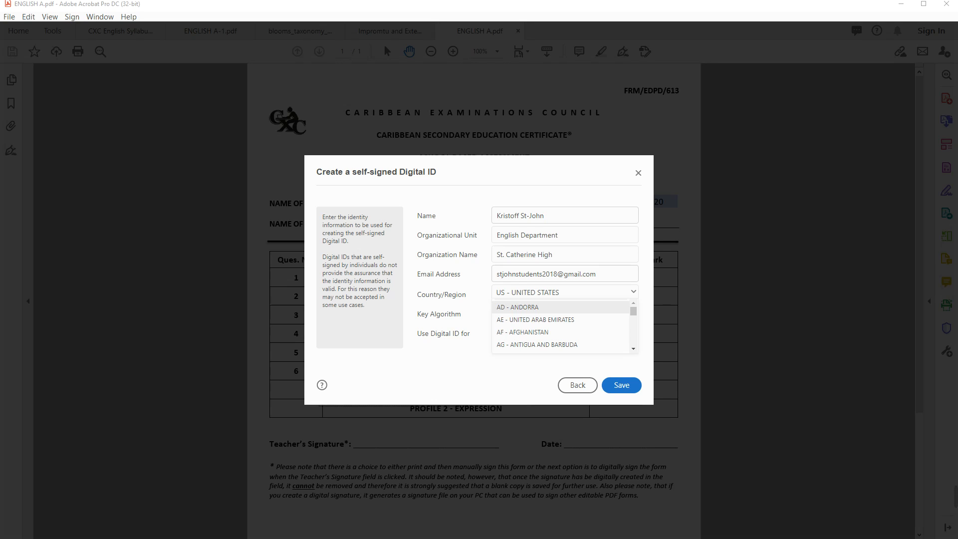
pyautogui.moveTo(633, 311)
pyautogui.mouseDown()
pyautogui.moveTo(633, 332)
pyautogui.moveTo(633, 324)
pyautogui.mouseUp()
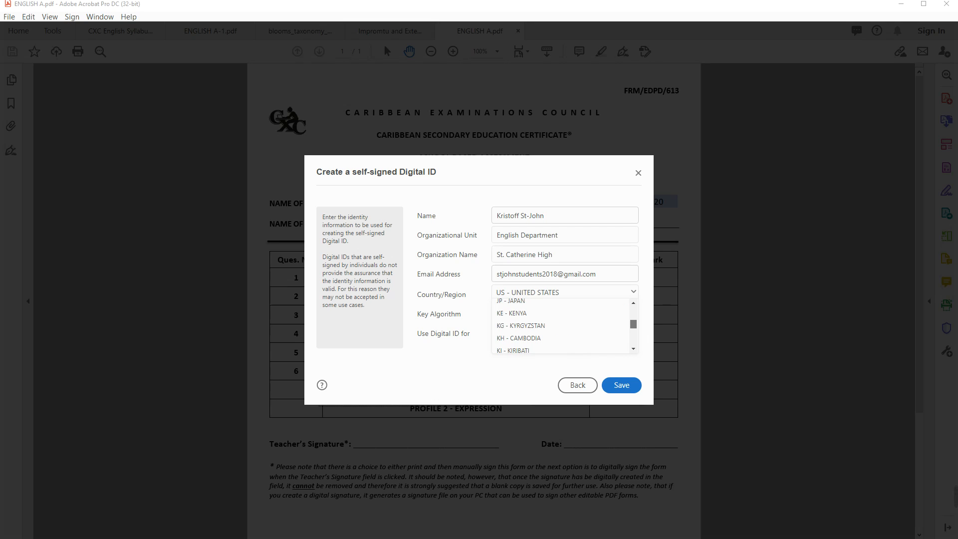
pyautogui.click(633, 302)
pyautogui.click(633, 303)
pyautogui.click(633, 303)
pyautogui.click(574, 335)
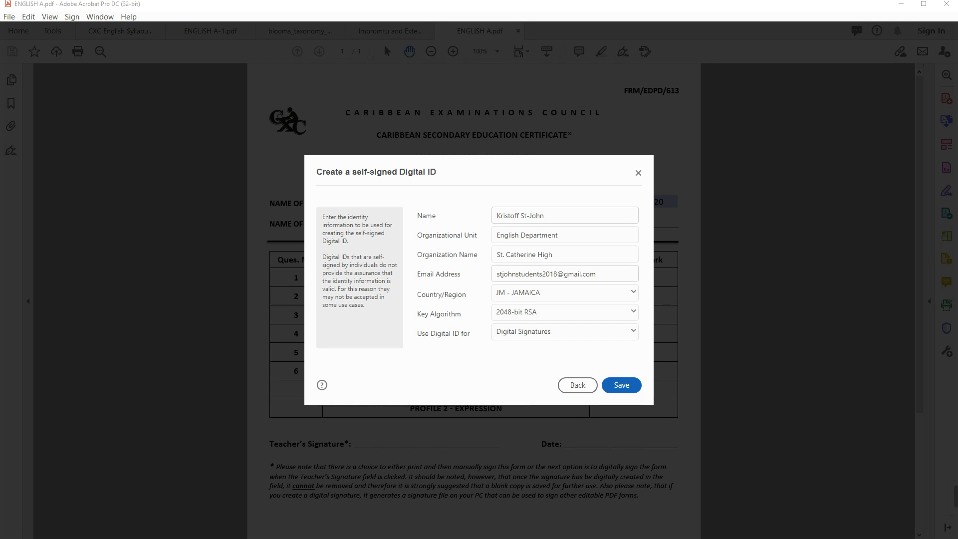
pyautogui.click(621, 385)
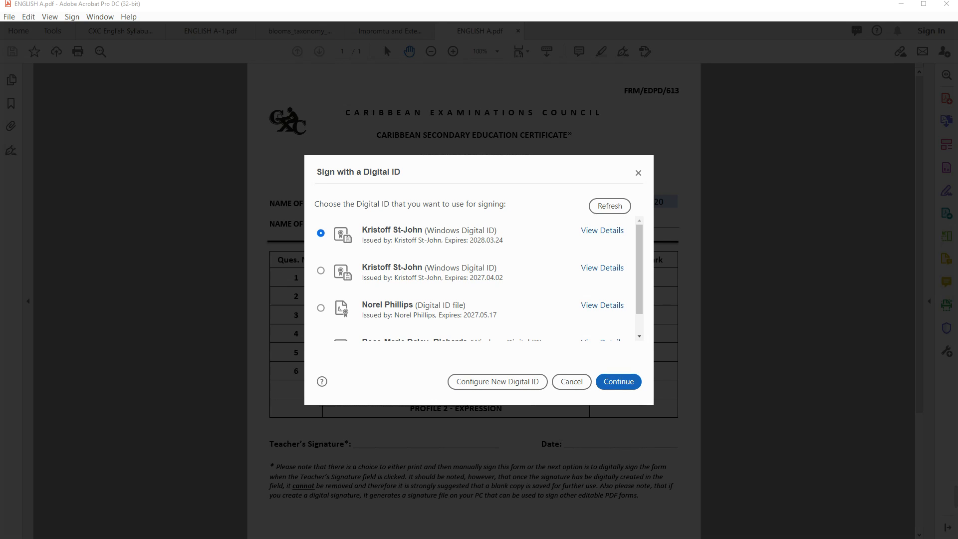
# Apply the new ID's signature, then cancel the save and dismiss the could-not-be-signed message
pyautogui.click(618, 382)
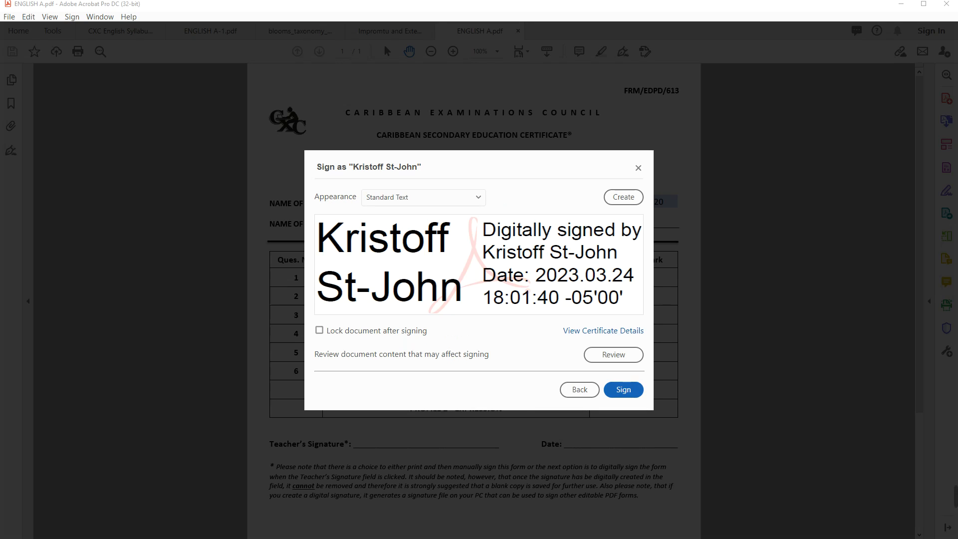
pyautogui.click(621, 388)
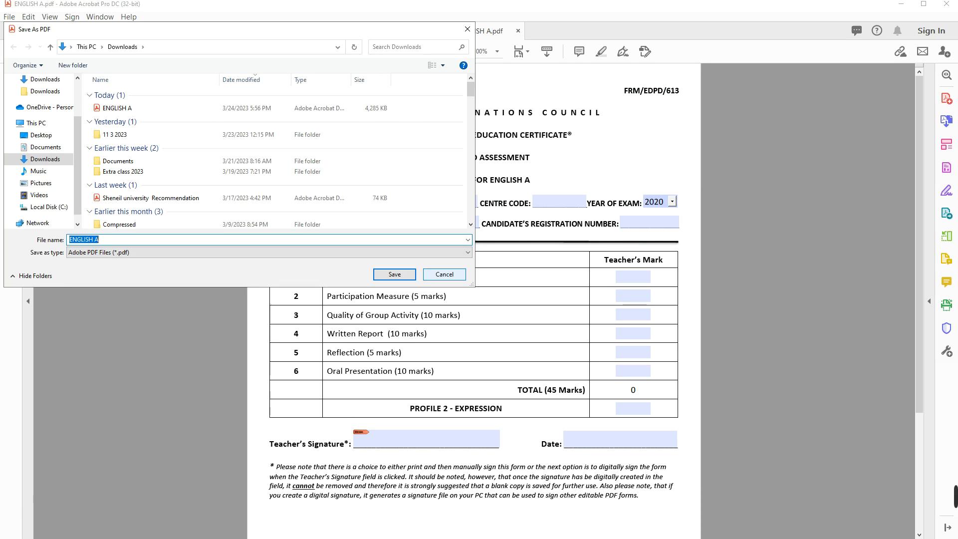
pyautogui.click(444, 274)
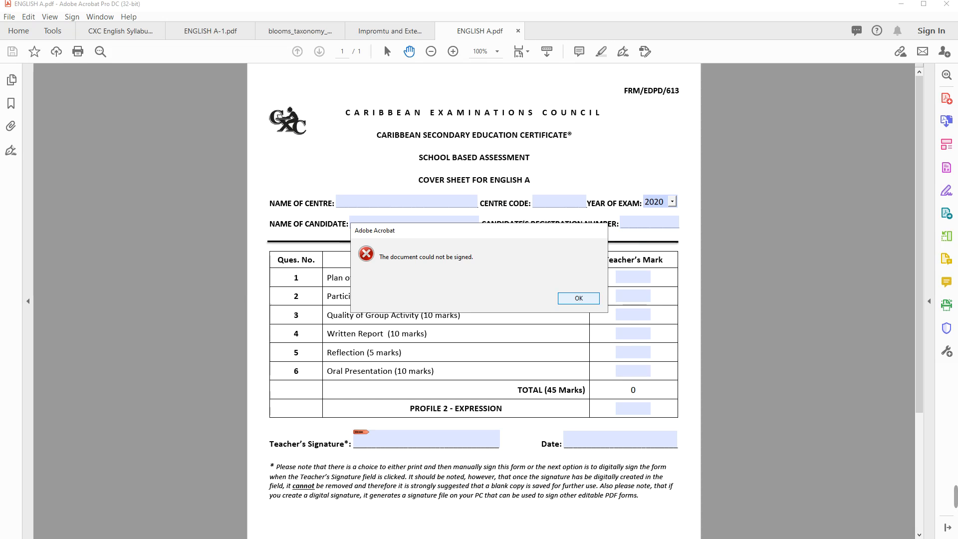
pyautogui.click(578, 298)
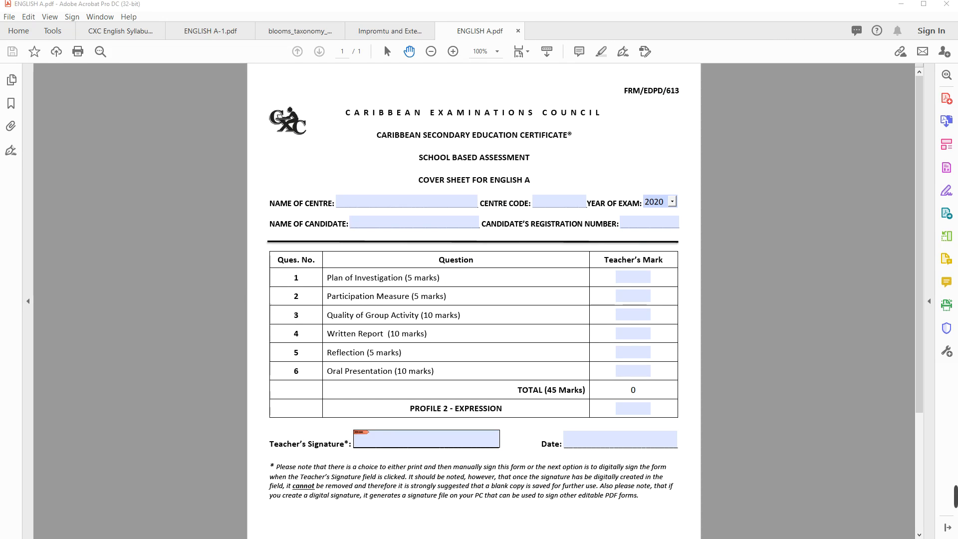
pyautogui.click(426, 438)
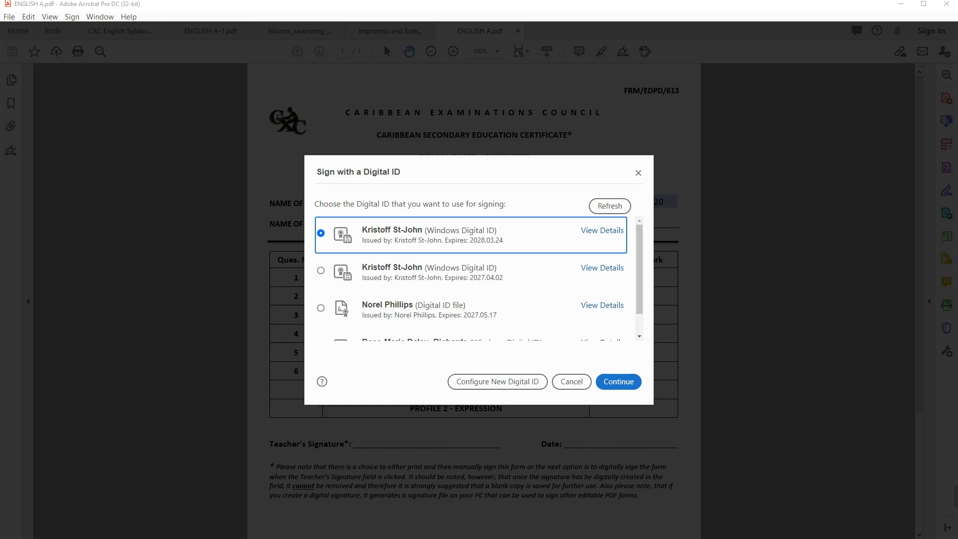
pyautogui.click(618, 382)
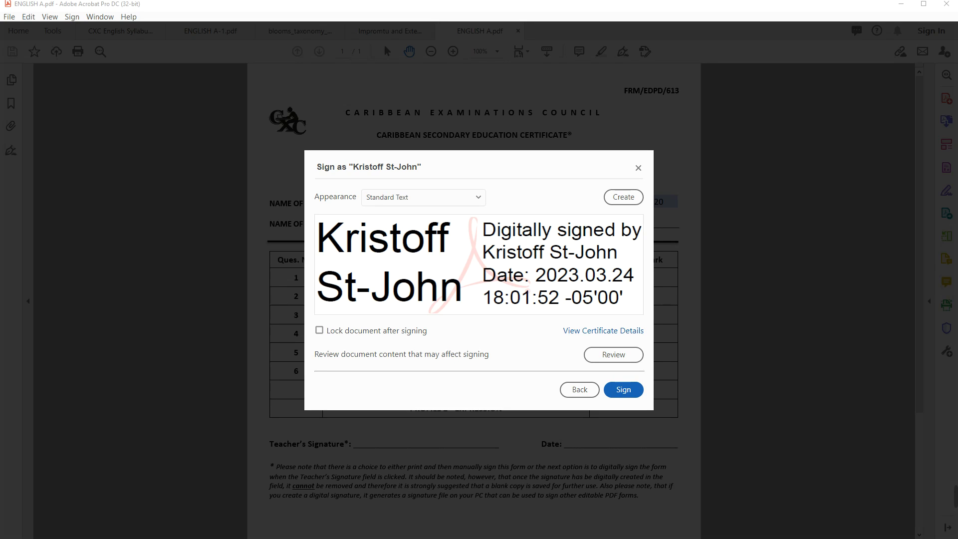
pyautogui.click(623, 389)
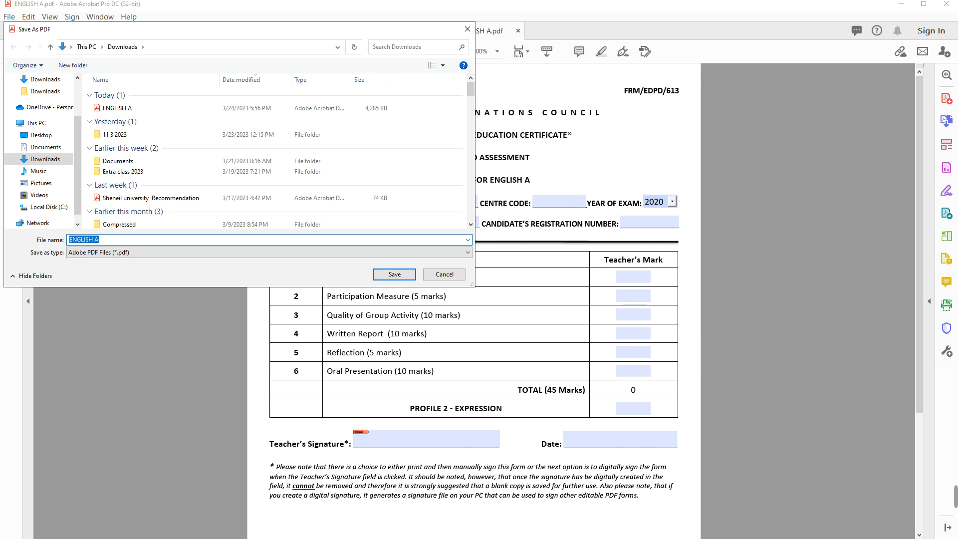
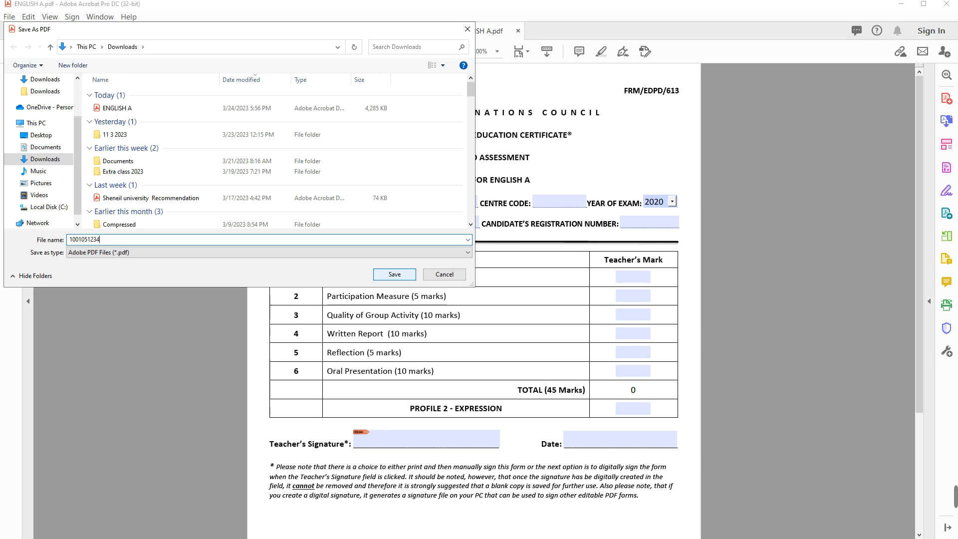
pyautogui.press('Return')
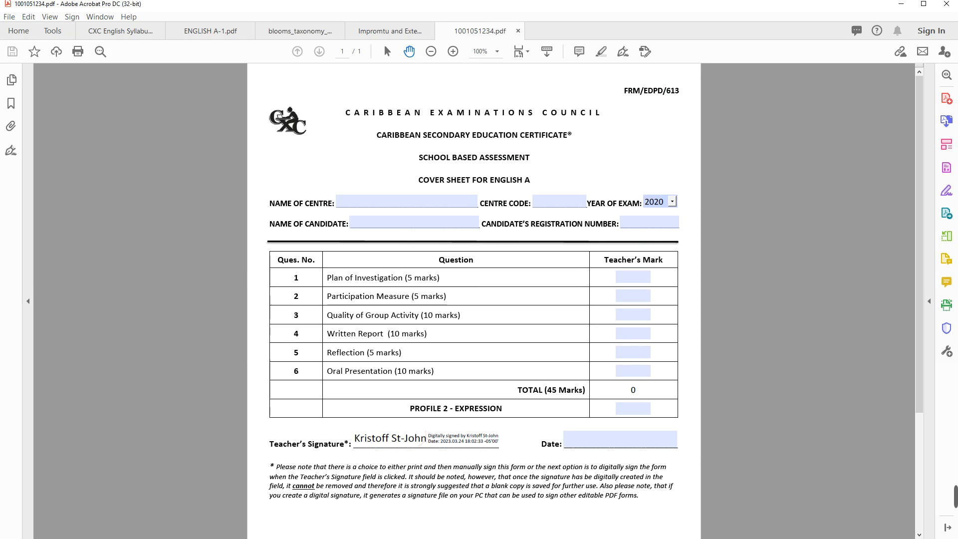
# Check the signature's validity, then set the Date field to 24-Mar-2023 from the calendar
pyautogui.click(426, 439)
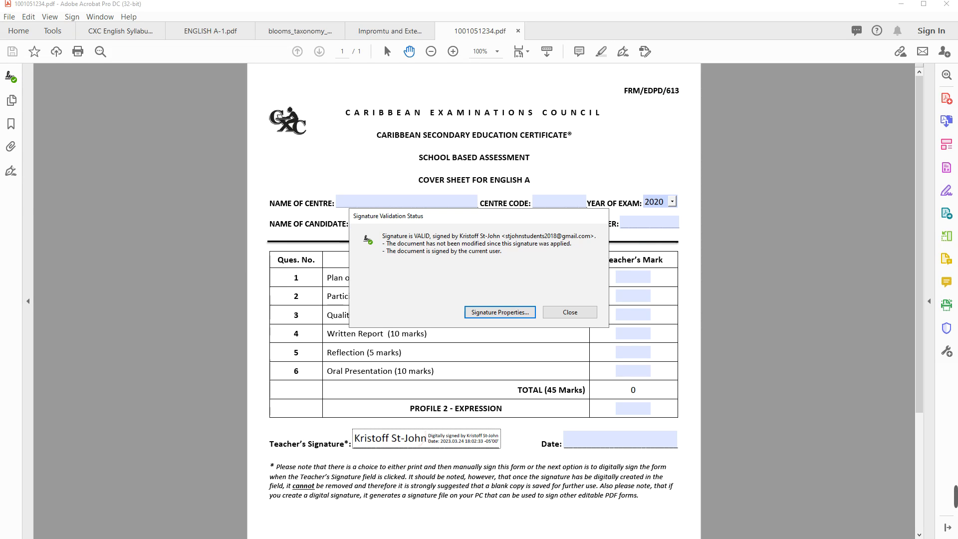
pyautogui.click(569, 311)
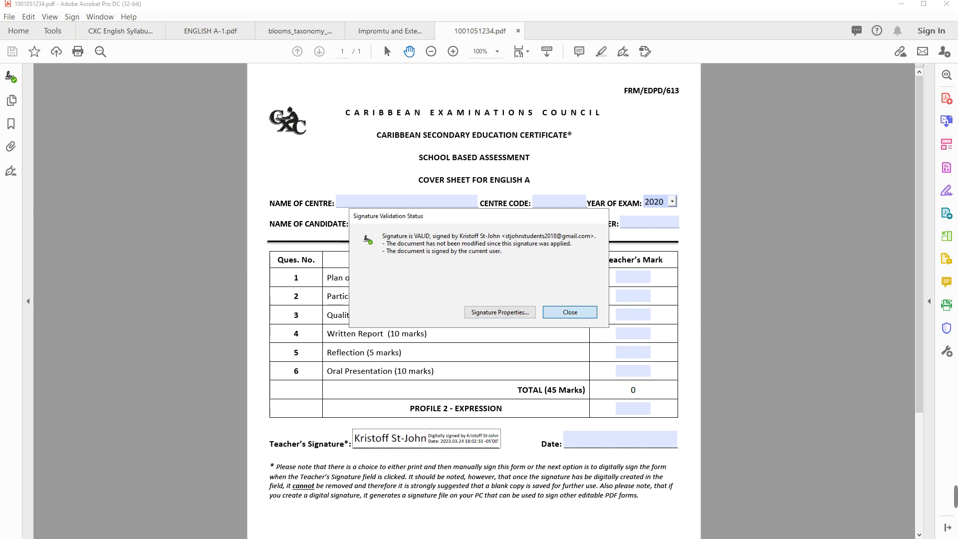
pyautogui.click(620, 438)
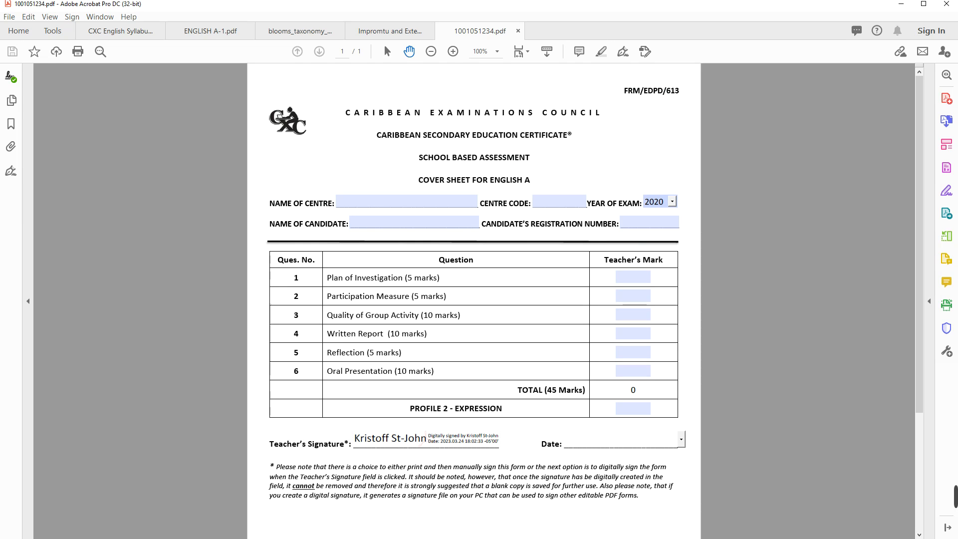
pyautogui.click(680, 439)
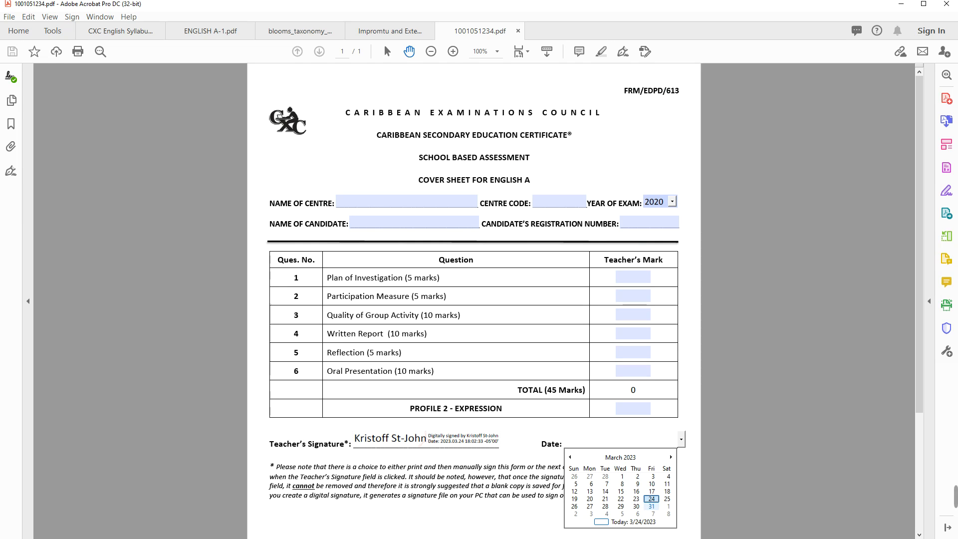
pyautogui.click(652, 499)
pyautogui.moveTo(652, 487); pyautogui.dragTo(563, 466)
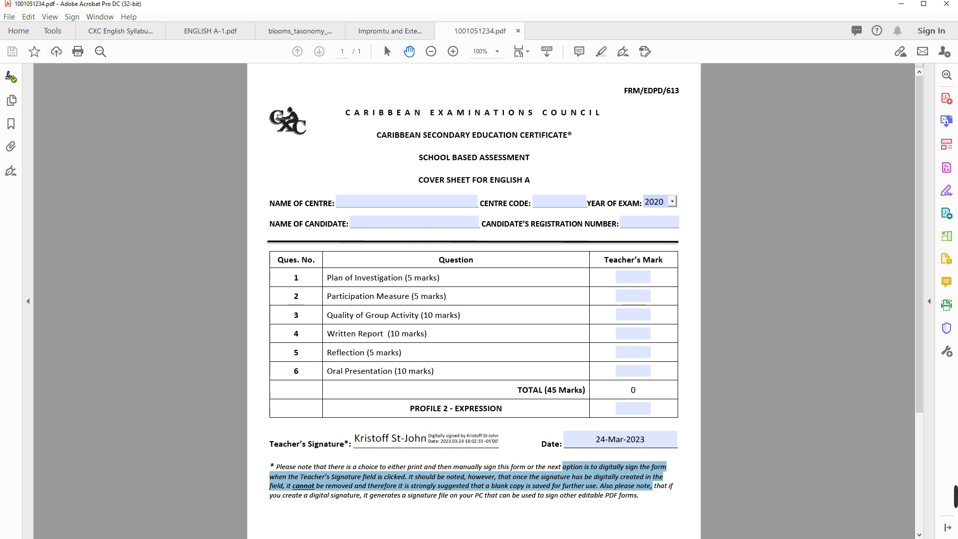
pyautogui.click(562, 467)
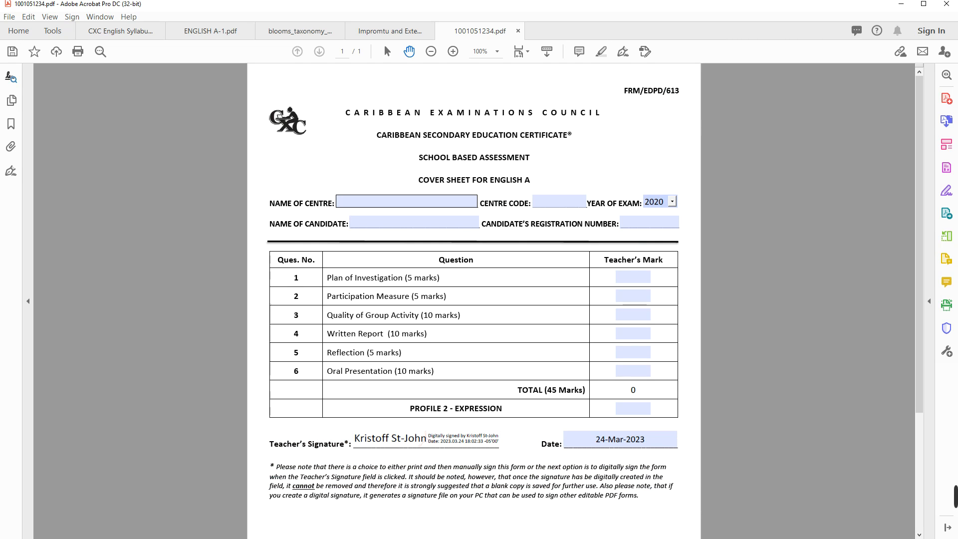
# Enter St. Catherine High as the centre, code 100105, and 2023 as the exam year
pyautogui.click(407, 202)
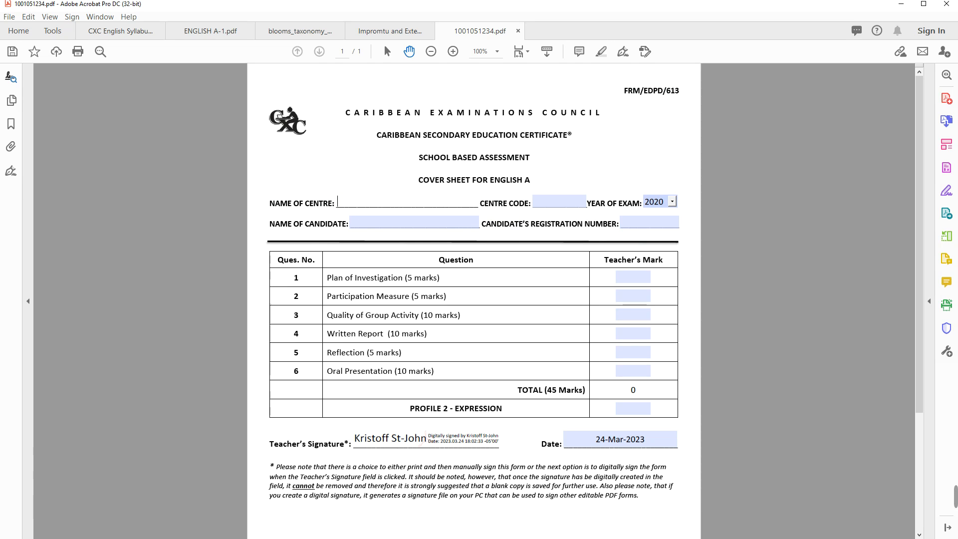
pyautogui.write('St. Catherine')
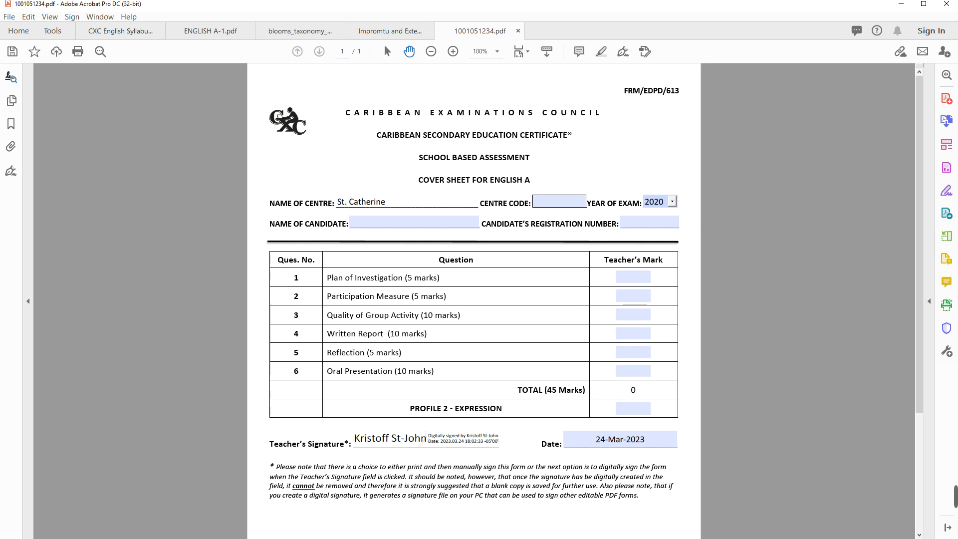
pyautogui.write(' High')
pyautogui.click(559, 202)
pyautogui.write('1')
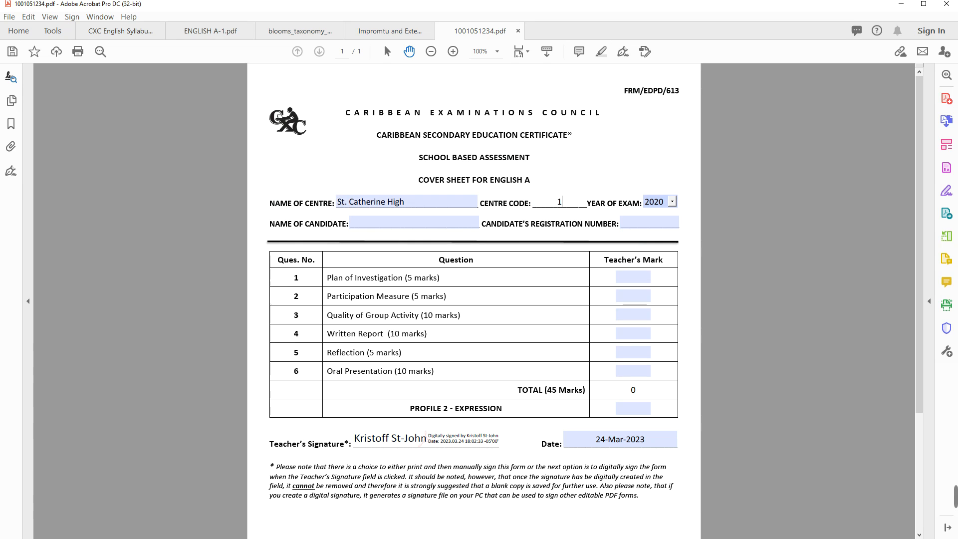
pyautogui.write('00105')
pyautogui.click(672, 202)
pyautogui.press('Return')
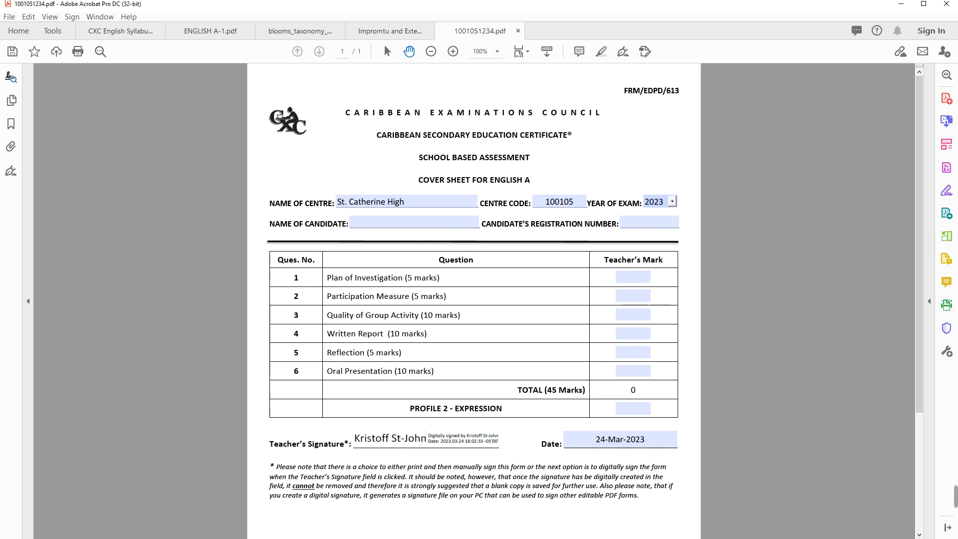
# Fill in the candidate's name and registration number
pyautogui.click(352, 223)
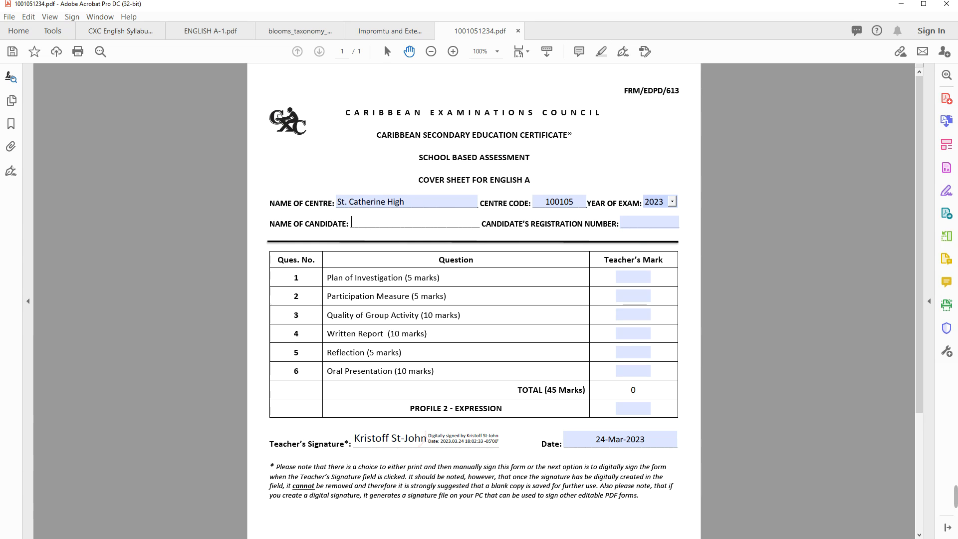
pyautogui.press('Tab')
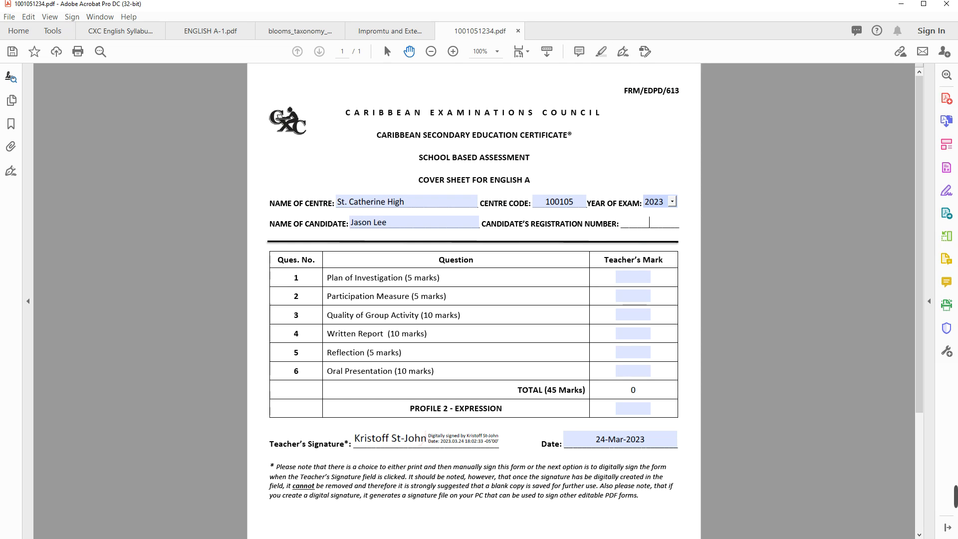
pyautogui.press('Tab')
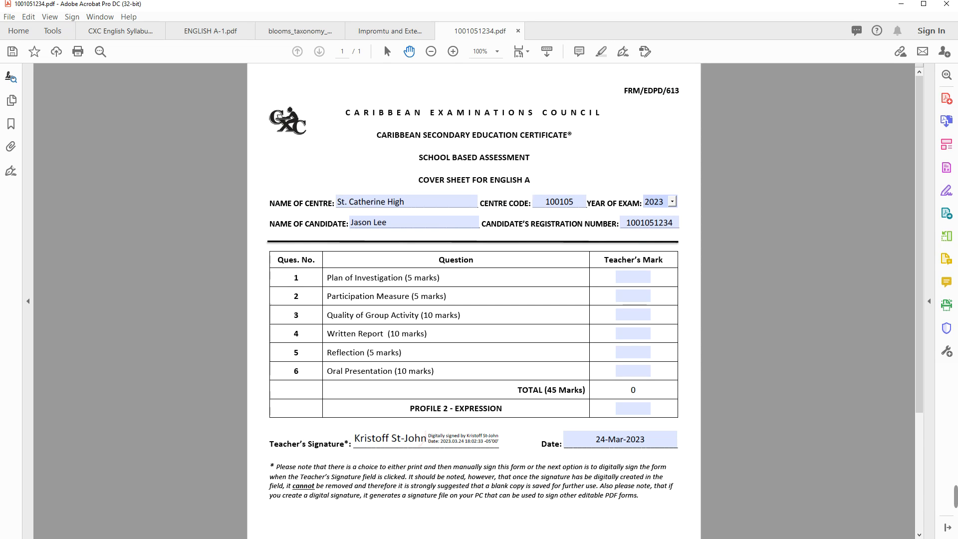
# Clear and re-enter the candidate's name and registration number
pyautogui.moveTo(391, 223); pyautogui.dragTo(350, 222)
pyautogui.press('BackSpace')
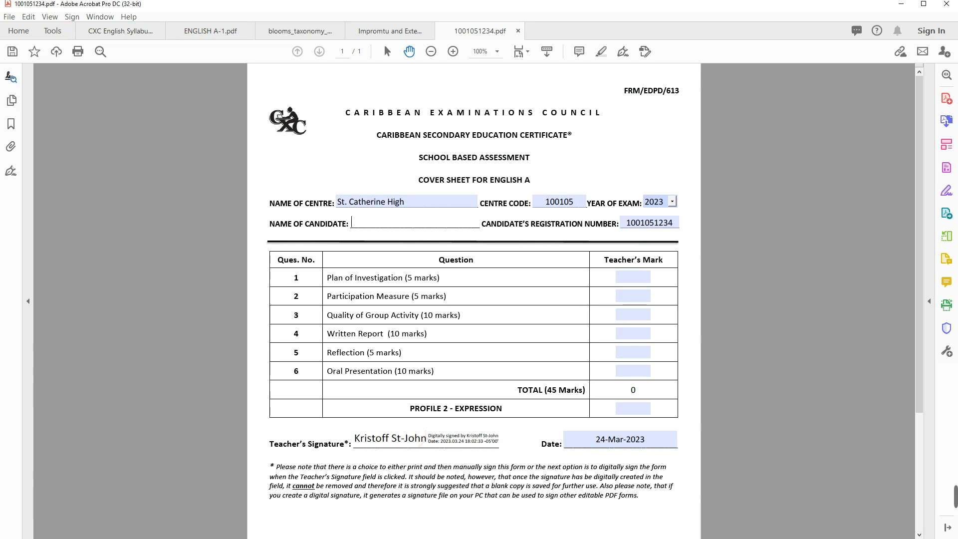
pyautogui.moveTo(674, 223); pyautogui.dragTo(625, 222)
pyautogui.press('BackSpace')
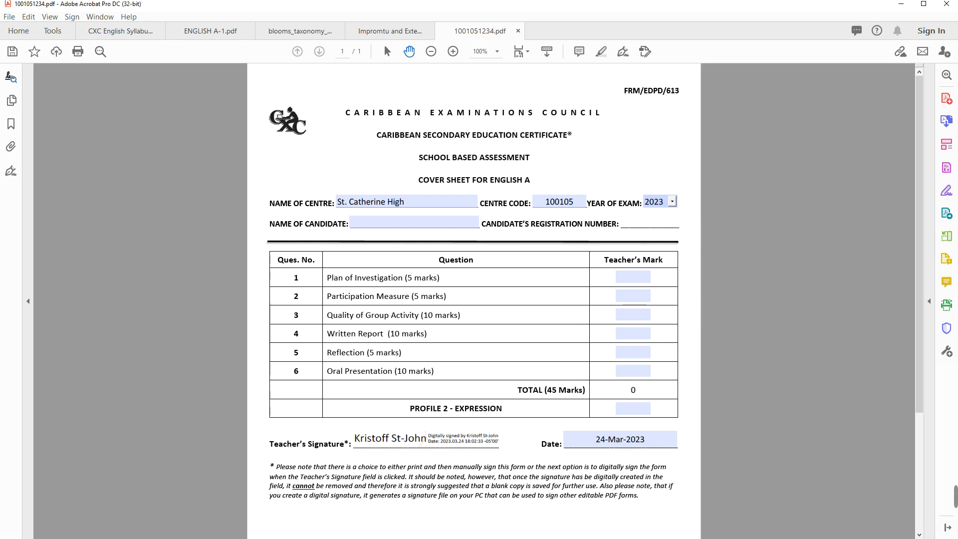
pyautogui.hotkey('shift', 'Tab')
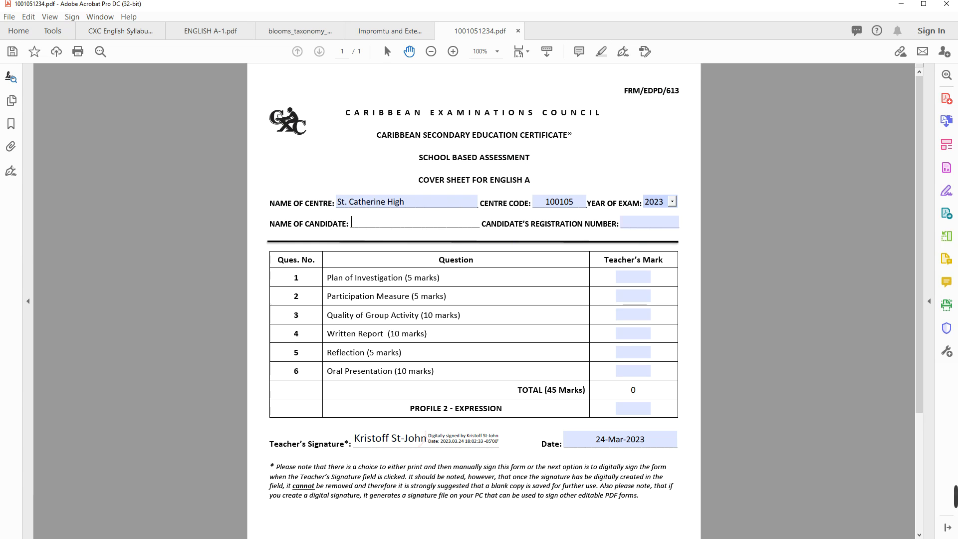
pyautogui.press('ctrl')
pyautogui.click(649, 222)
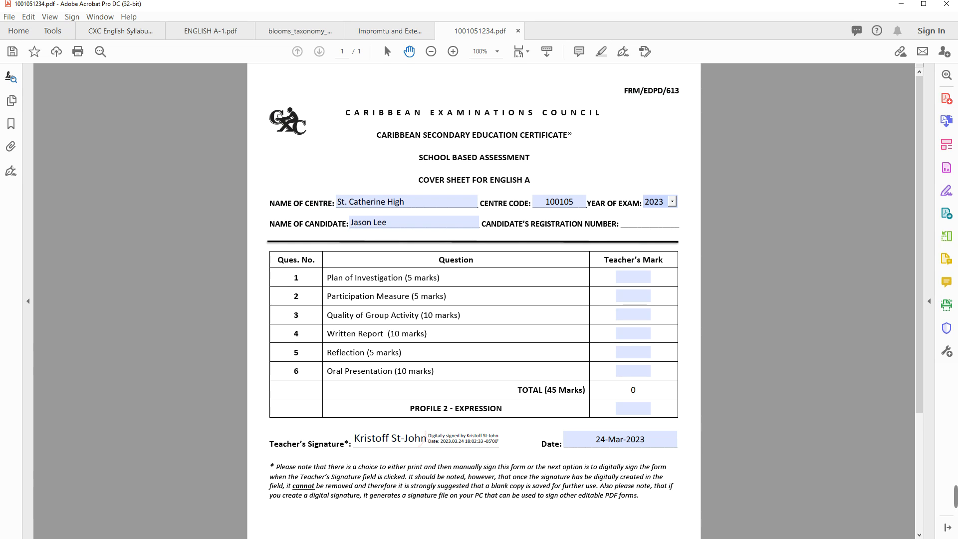
# Enter a teacher's mark of 2 for each of the six questions
pyautogui.press('Tab')
pyautogui.write('2')
pyautogui.press('Tab')
pyautogui.write('2')
pyautogui.press('Tab')
pyautogui.write('2')
pyautogui.press('Tab')
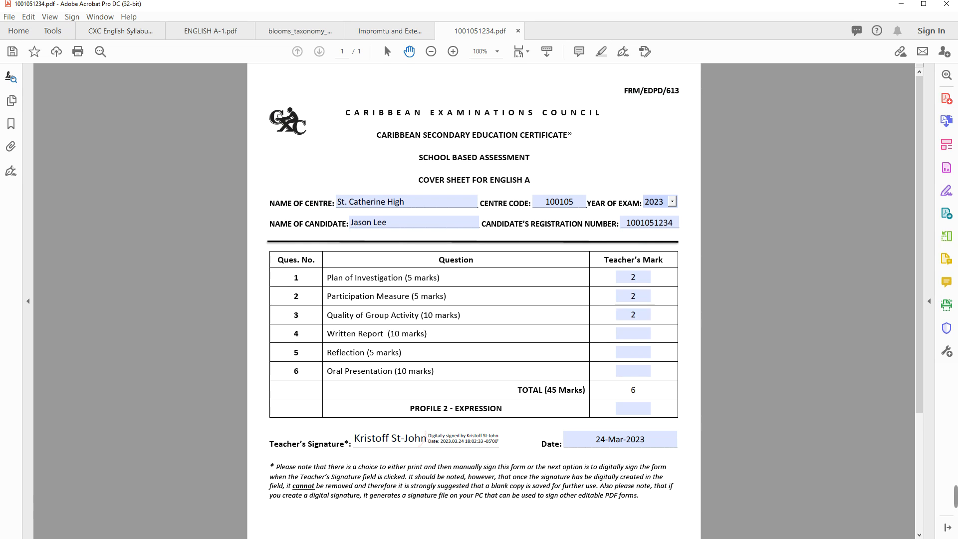
pyautogui.write('2')
pyautogui.press('Tab')
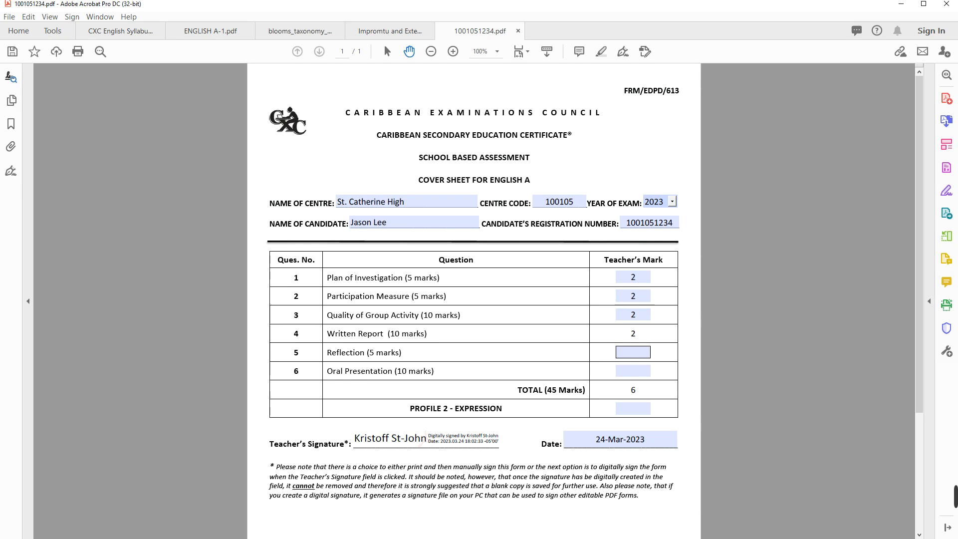
pyautogui.write('2')
pyautogui.press('Tab')
pyautogui.write('2')
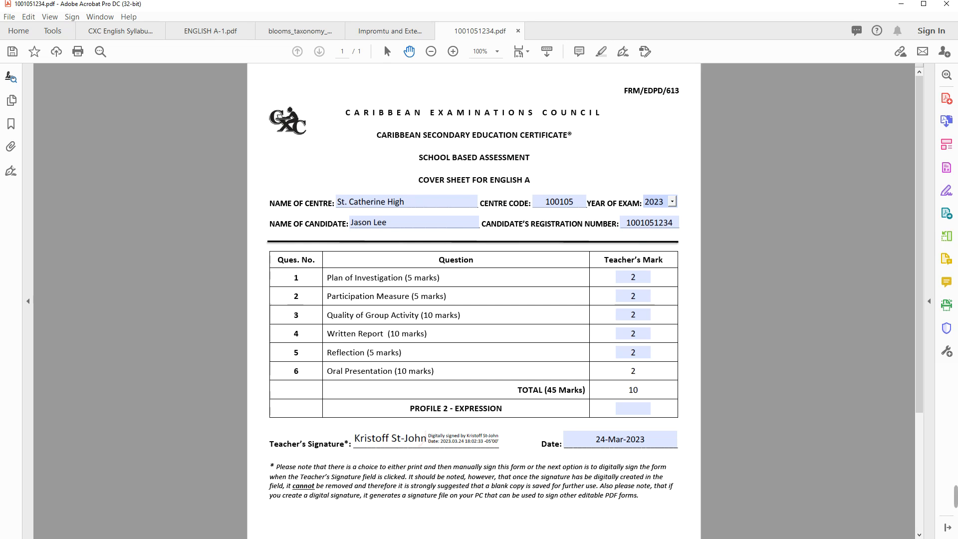
pyautogui.press('Return')
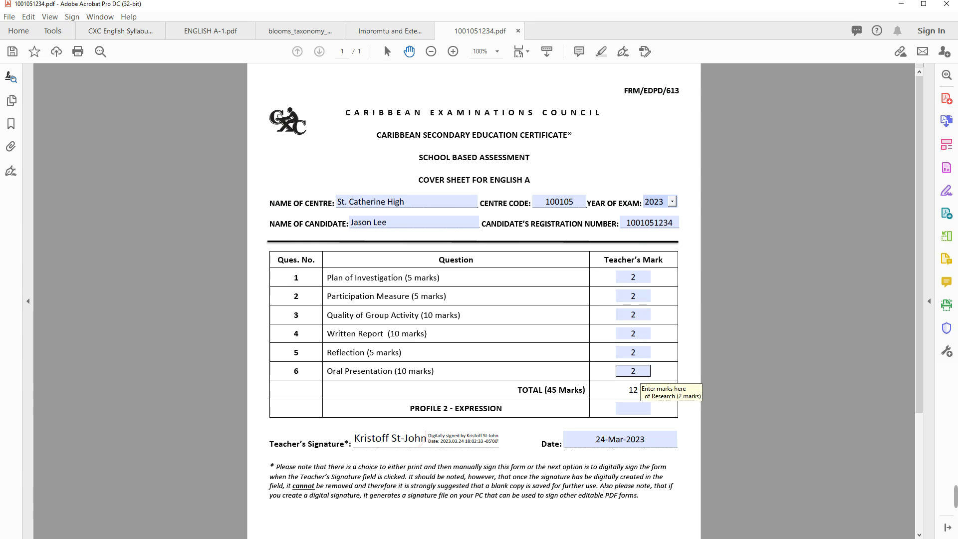
# Re-enter 2 as the Oral Presentation mark so the total updates to 12
pyautogui.press('BackSpace')
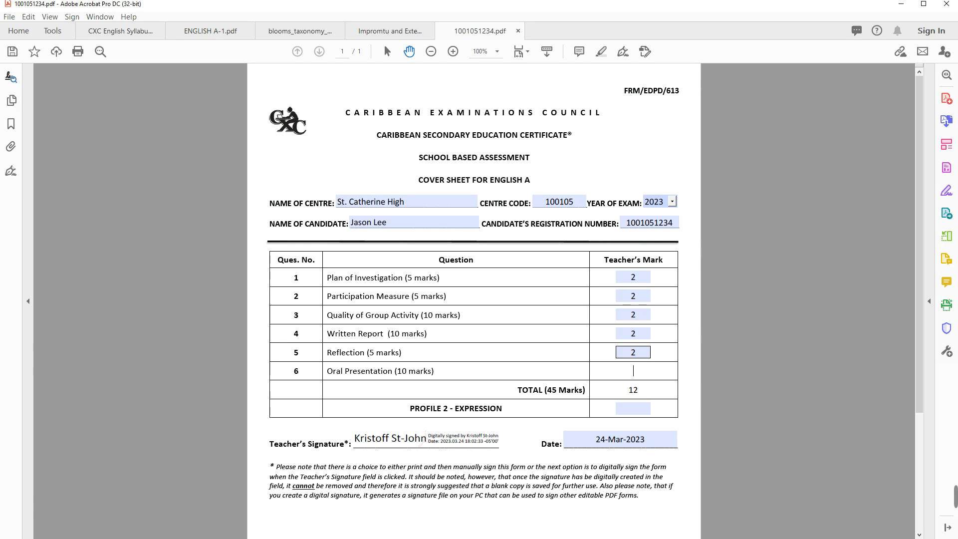
pyautogui.press('Return')
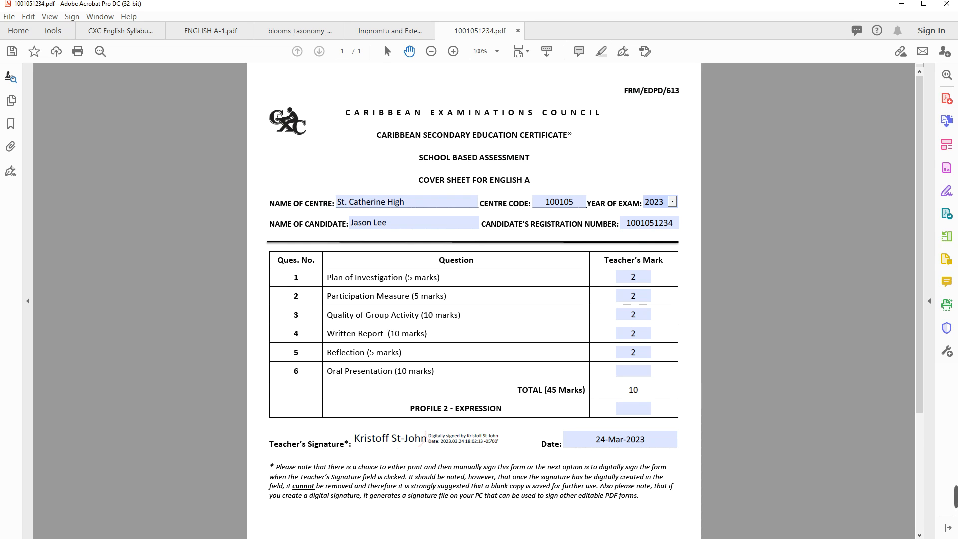
pyautogui.click(633, 370)
pyautogui.write('2')
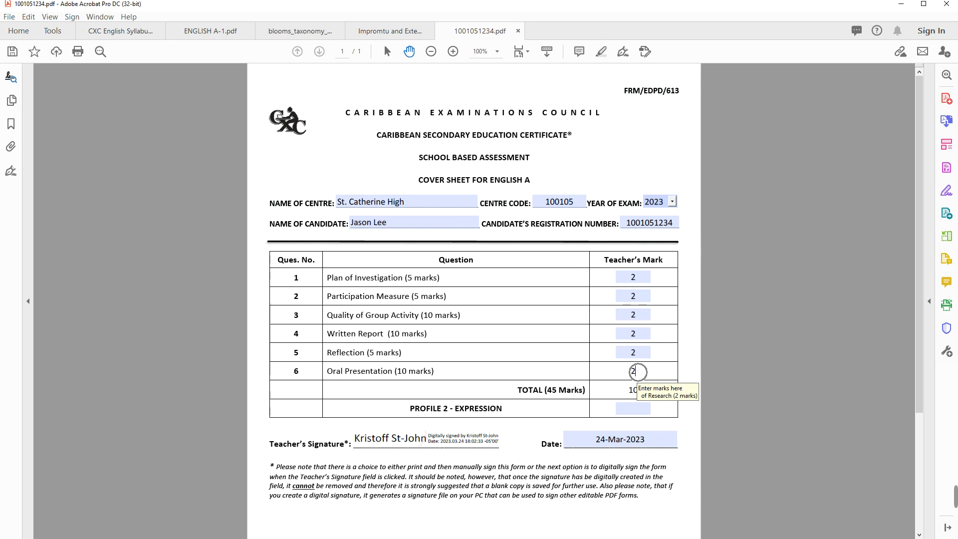
pyautogui.press('Return')
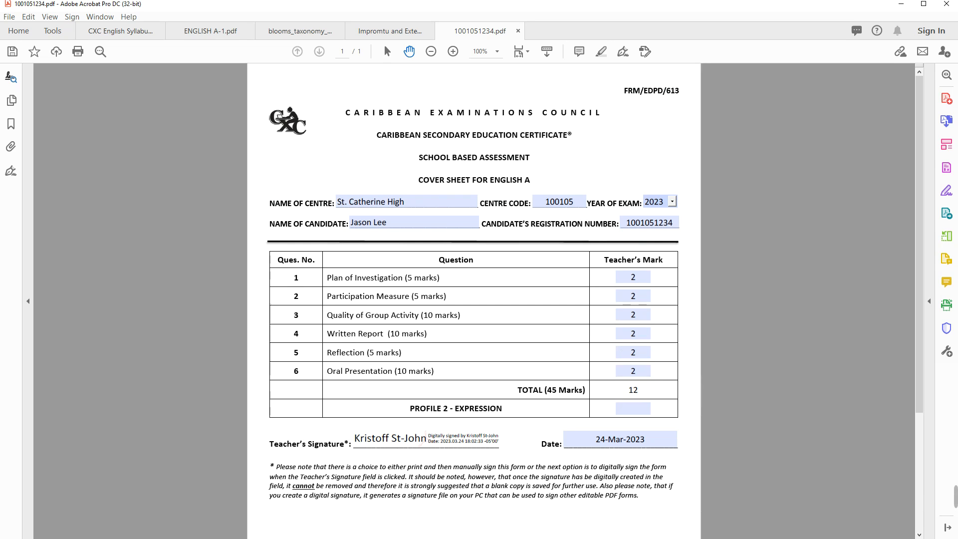
pyautogui.scroll(-5, 474, 299)
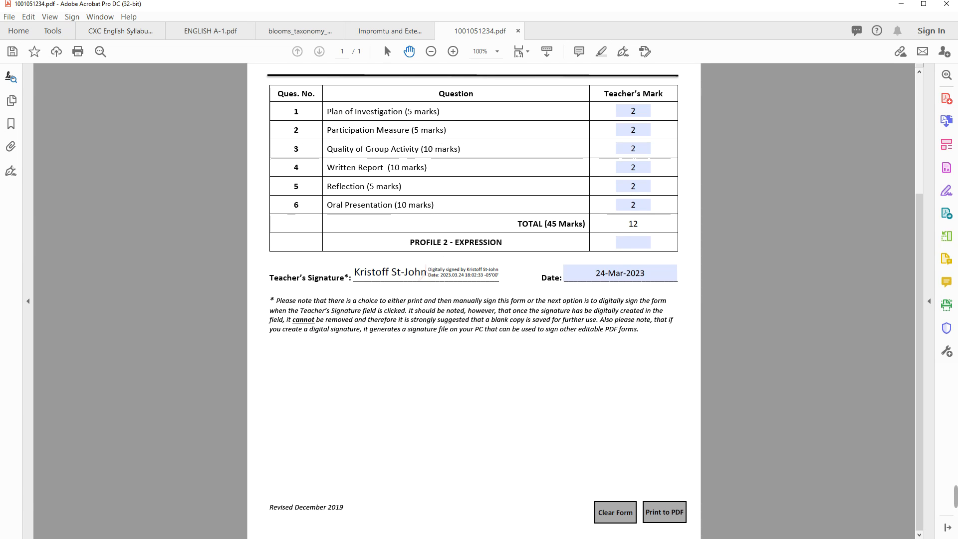
pyautogui.click(664, 512)
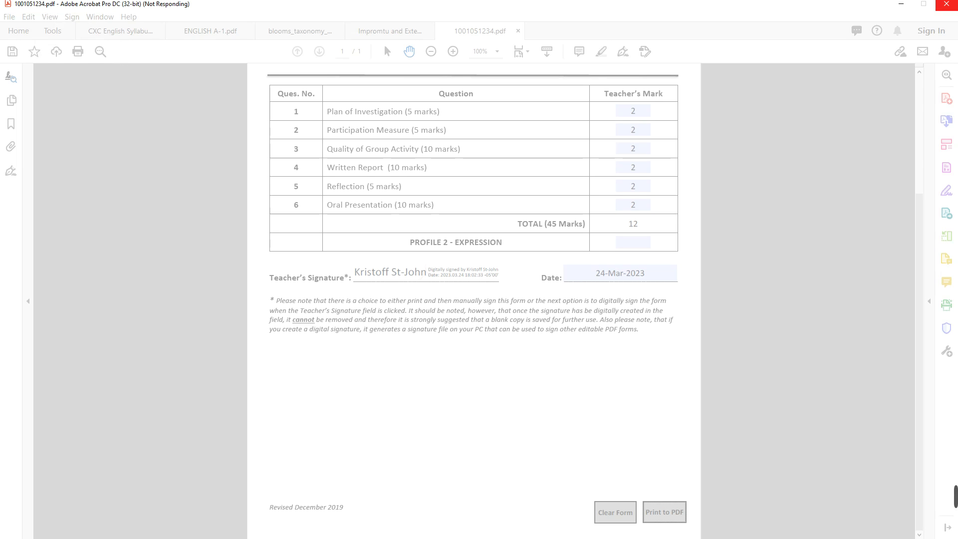
pyautogui.press('super')
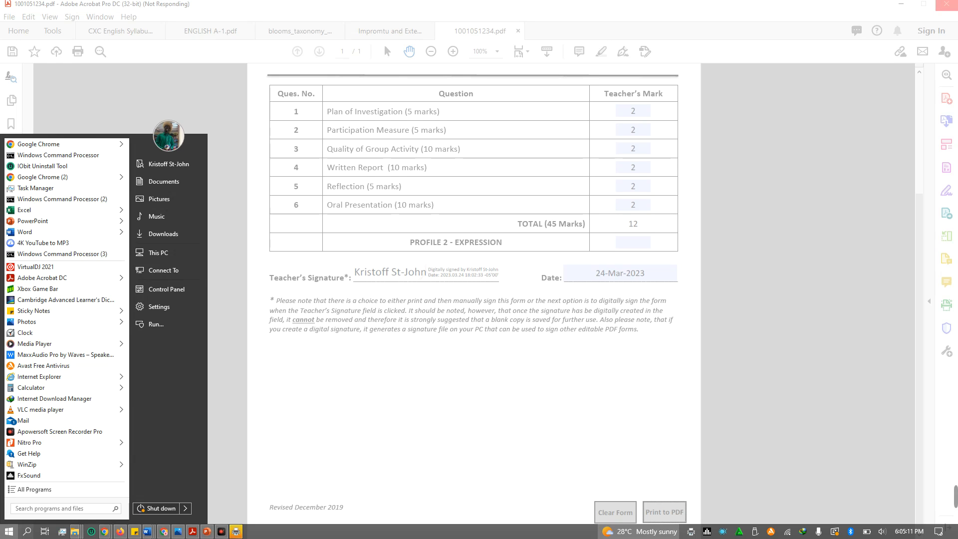
pyautogui.press('super')
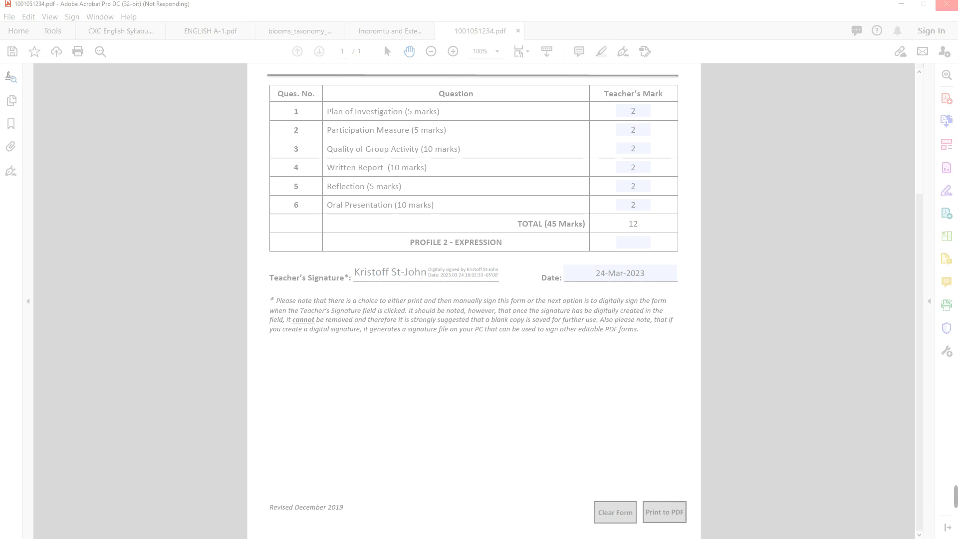
pyautogui.press('super')
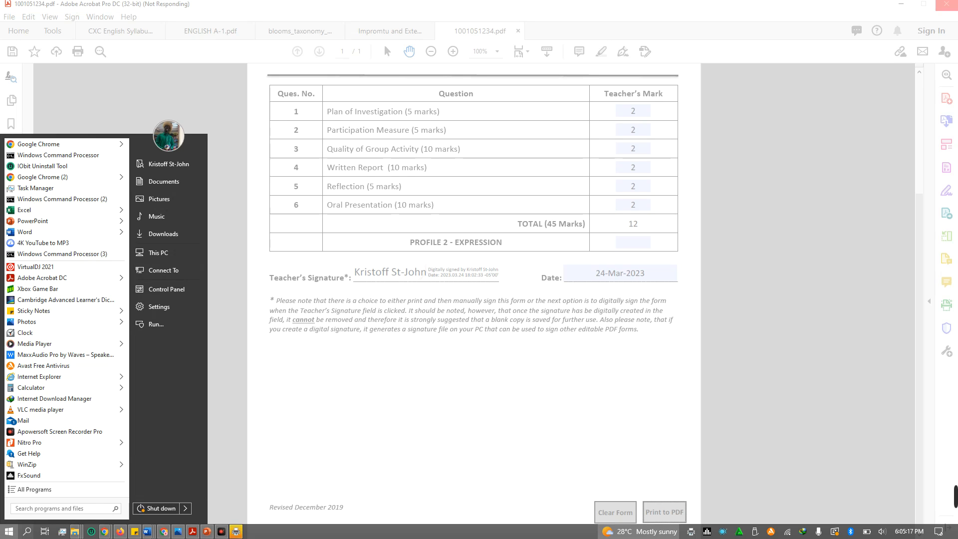
pyautogui.rightClick(723, 531)
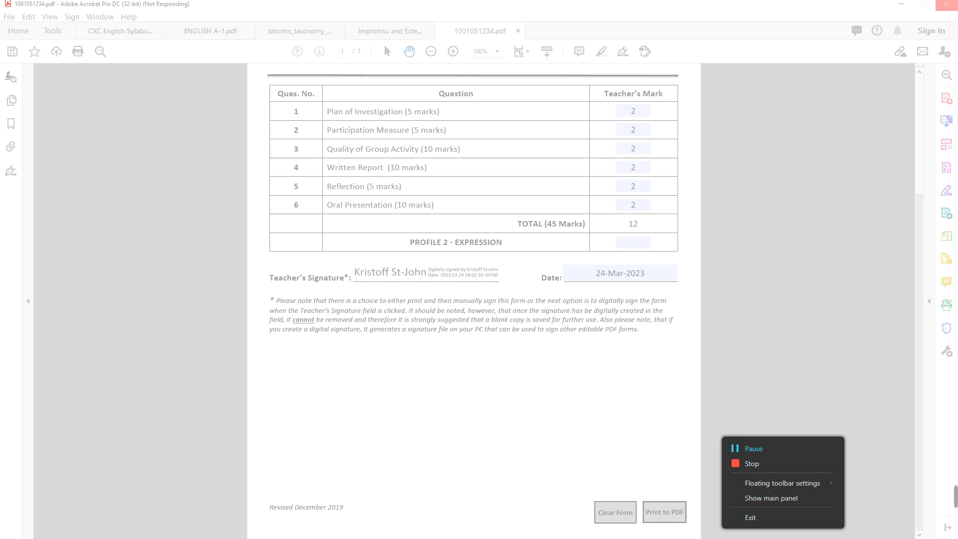
pyautogui.click(731, 446)
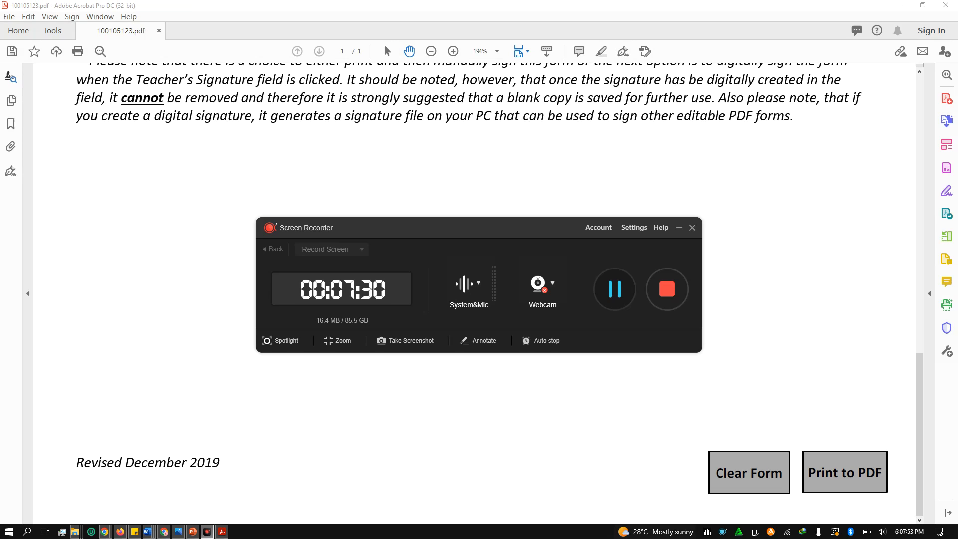
pyautogui.click(647, 172)
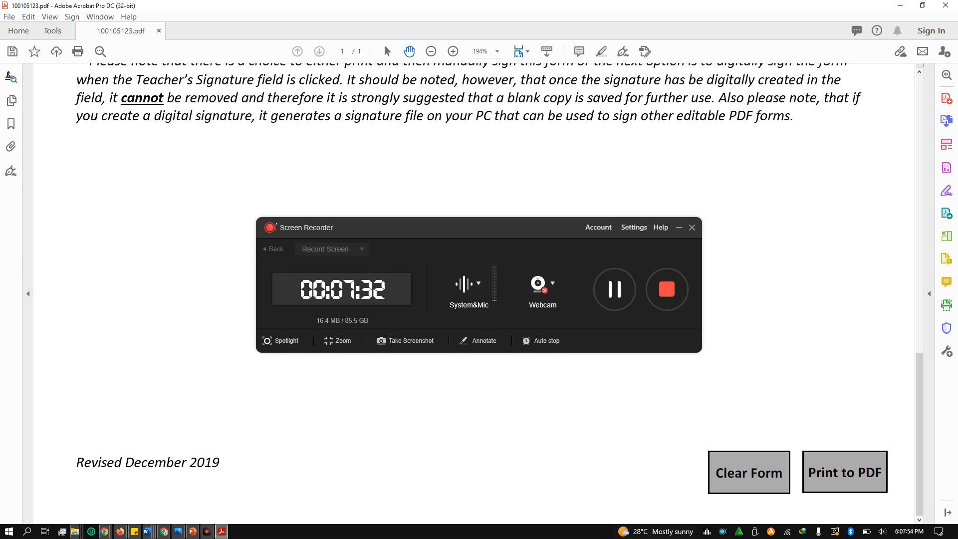
# Allow printing the form and cancel the Save PDF File As dialog so the Print dialog appears
pyautogui.click(678, 228)
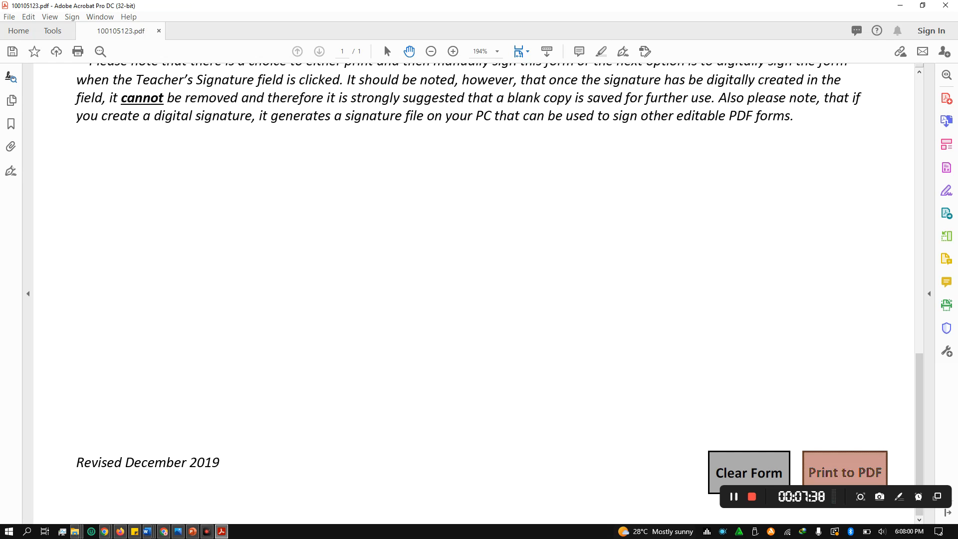
pyautogui.click(845, 469)
pyautogui.press('Return')
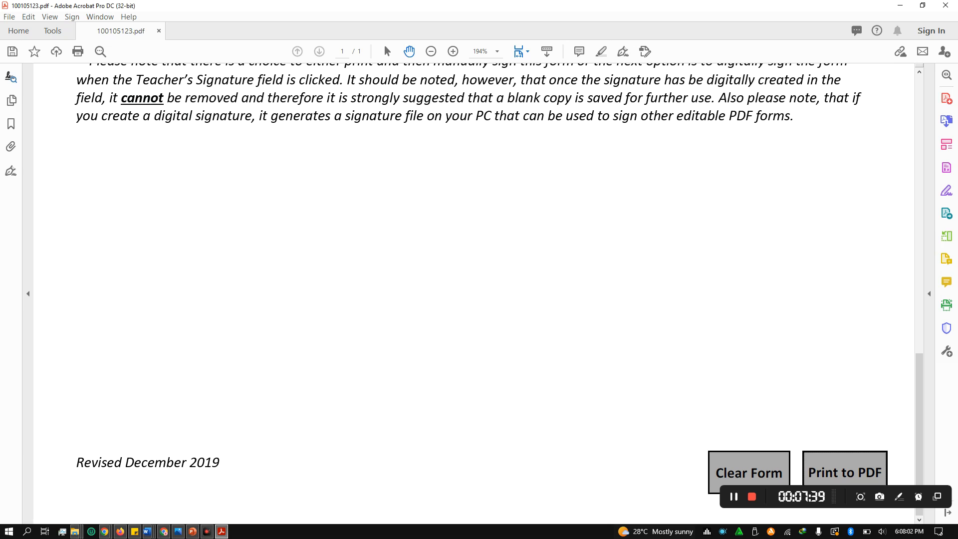
pyautogui.click(118, 150)
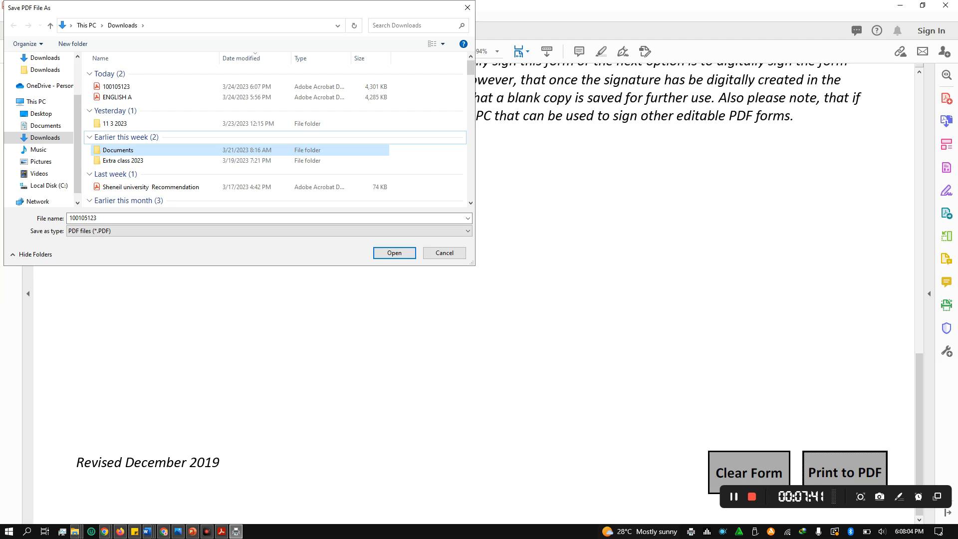
pyautogui.click(444, 253)
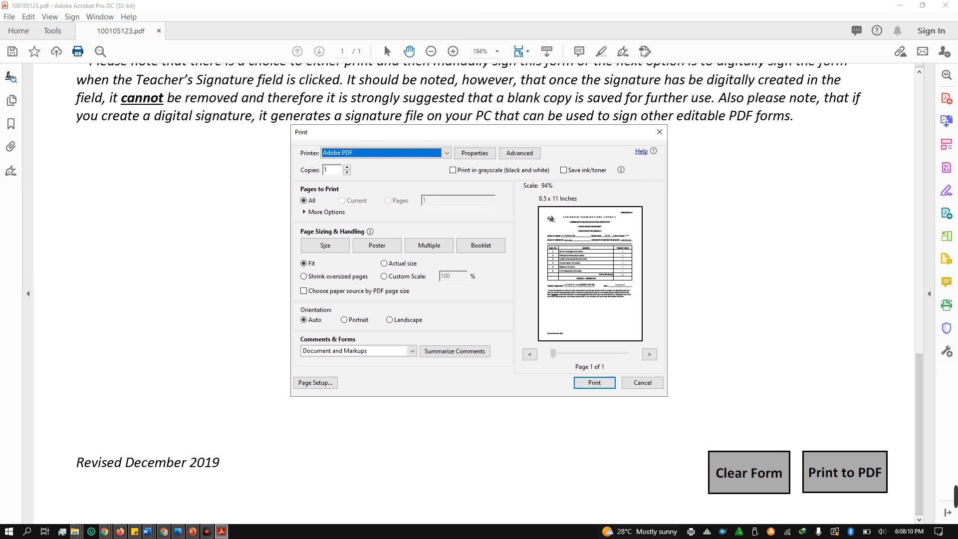
# Reopen Print from the File menu and choose Microsoft Print to PDF as the printer
pyautogui.click(643, 383)
pyautogui.press('alt')
pyautogui.click(8, 17)
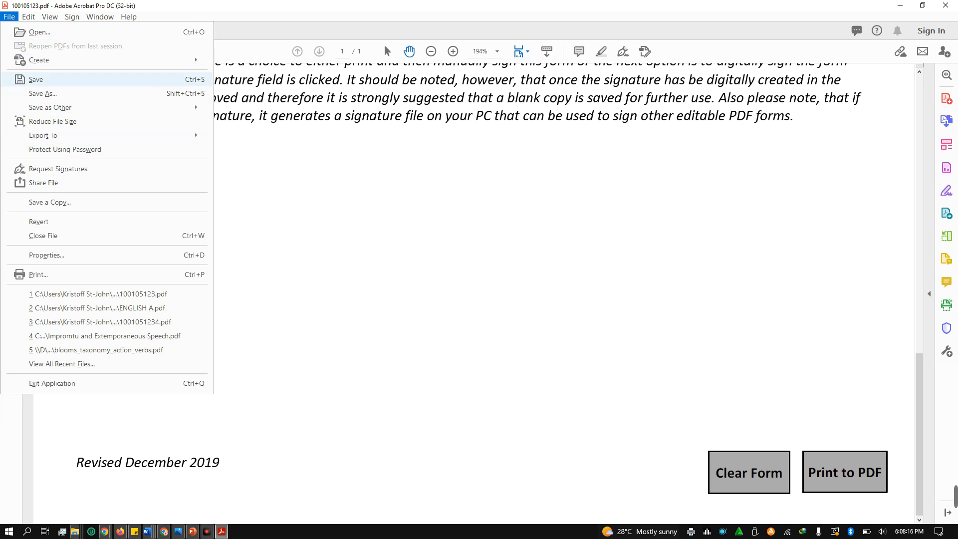
pyautogui.press('Return')
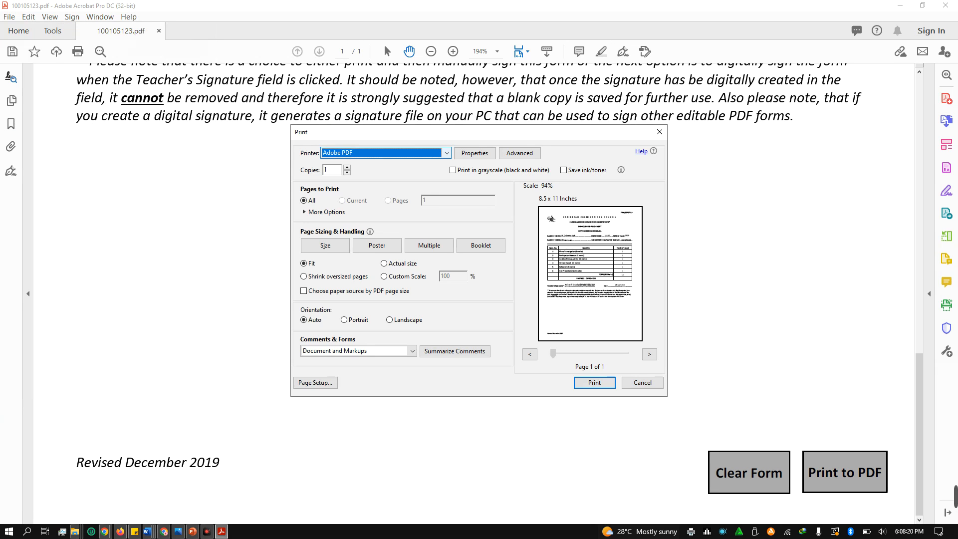
pyautogui.click(446, 153)
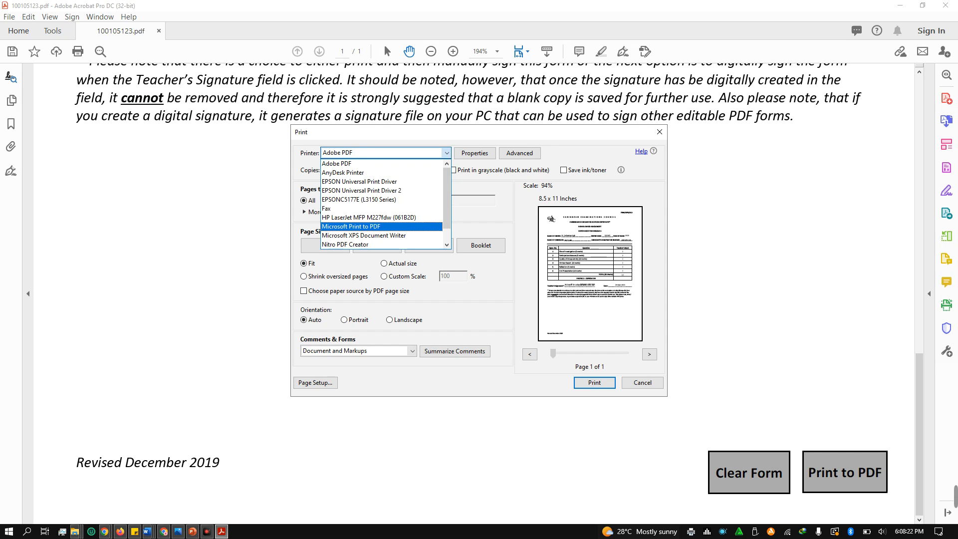
pyautogui.click(352, 226)
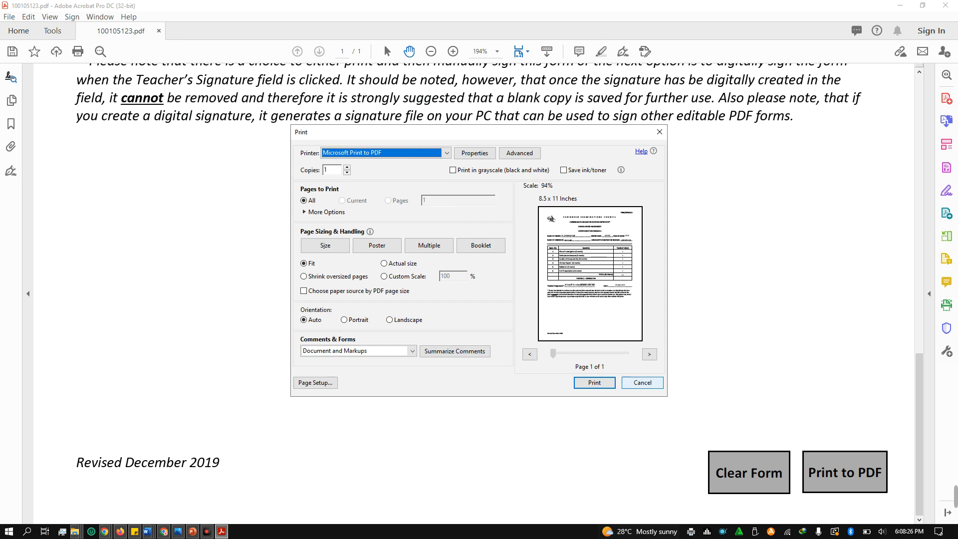
pyautogui.click(642, 383)
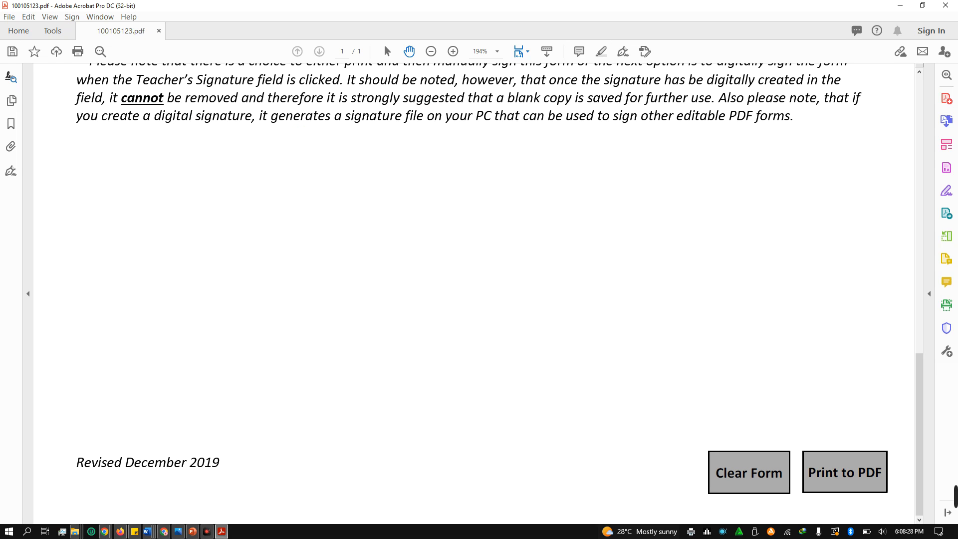
# Confirm Microsoft Print to PDF in the Print dialog and start printing the cover sheet
pyautogui.press('super')
pyautogui.press('super')
pyautogui.click(77, 51)
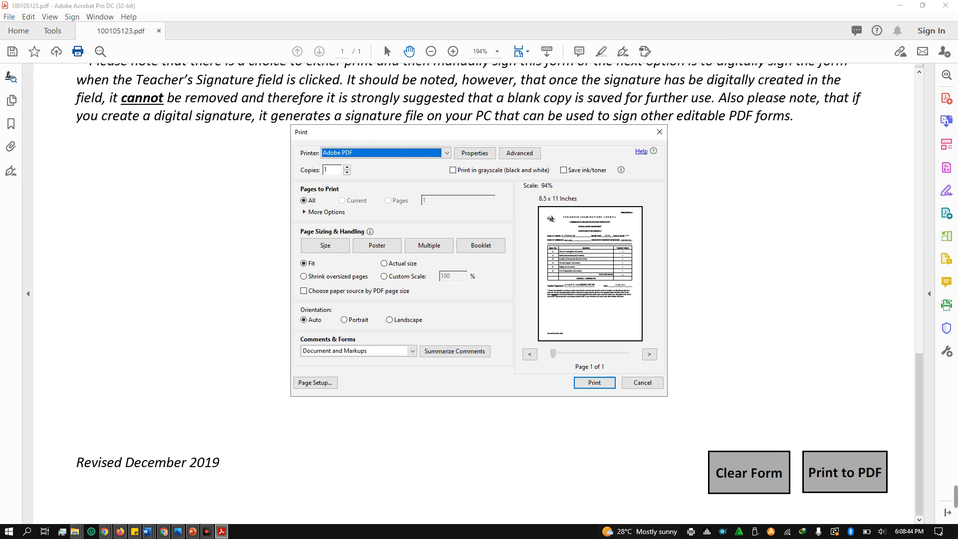
pyautogui.click(446, 153)
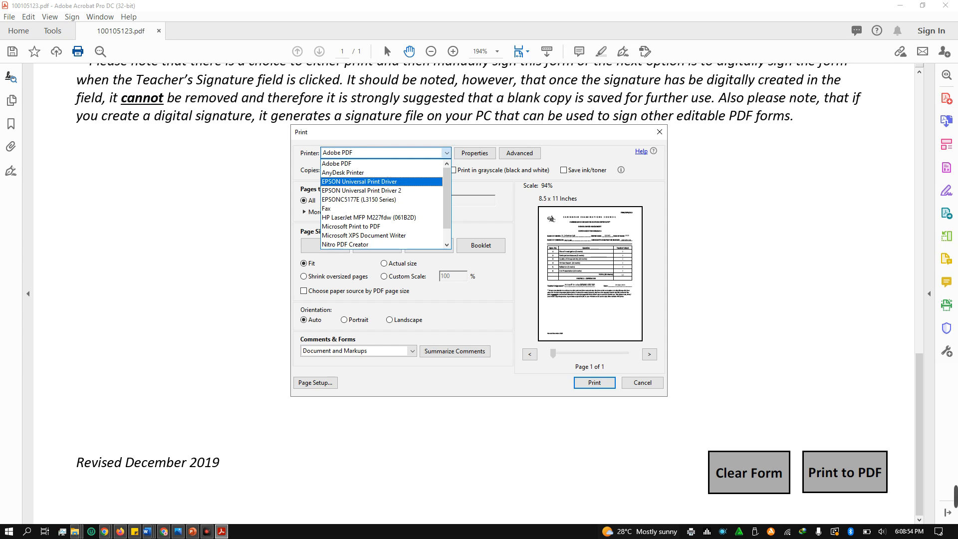
pyautogui.scroll(-1, 382, 203)
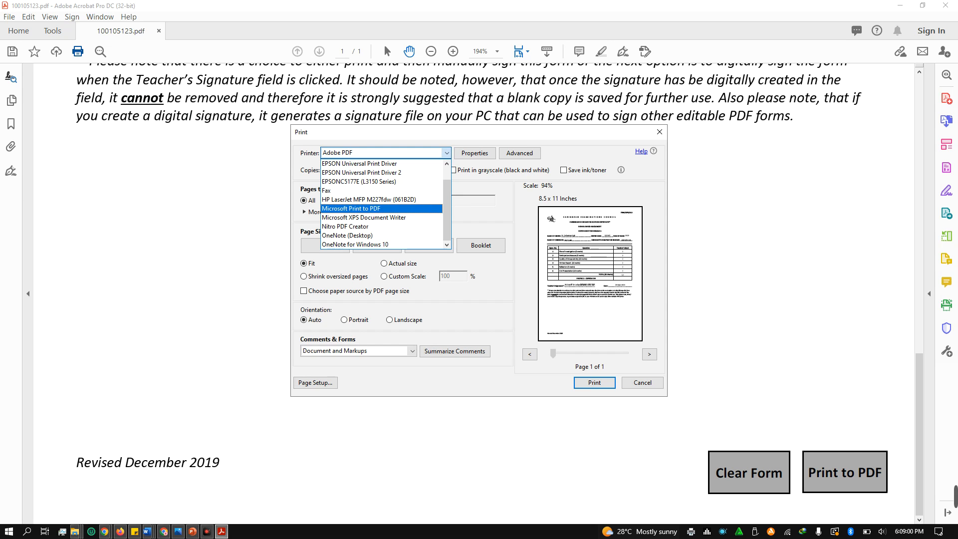
pyautogui.press('Return')
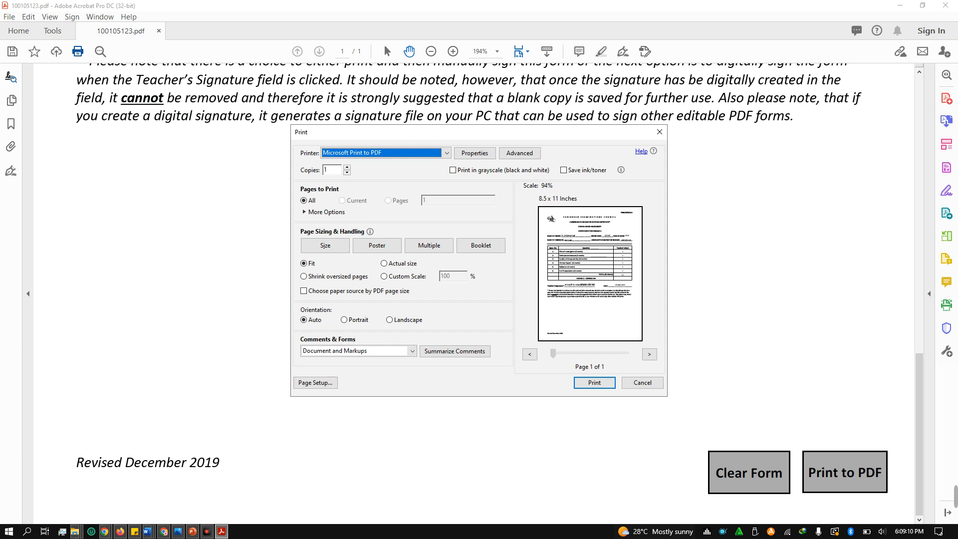
pyautogui.press('Return')
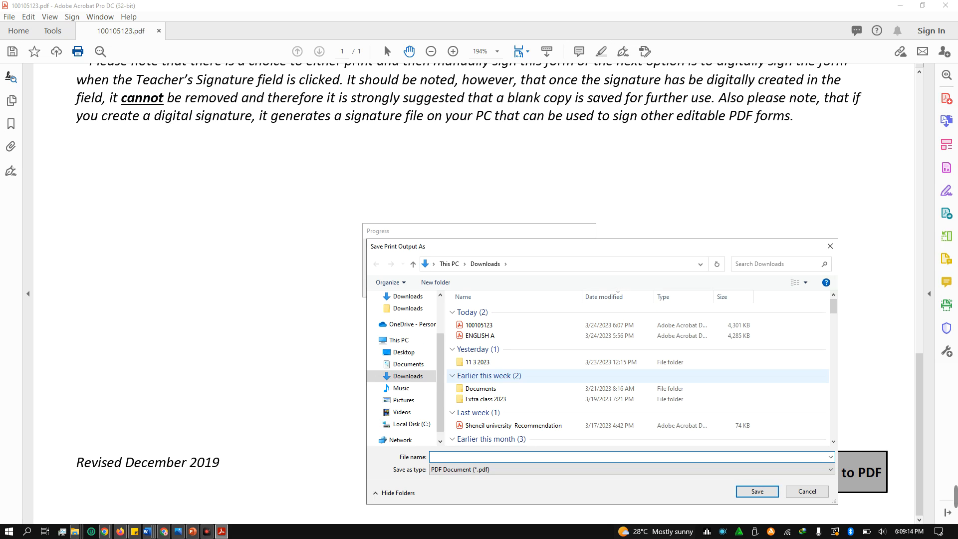
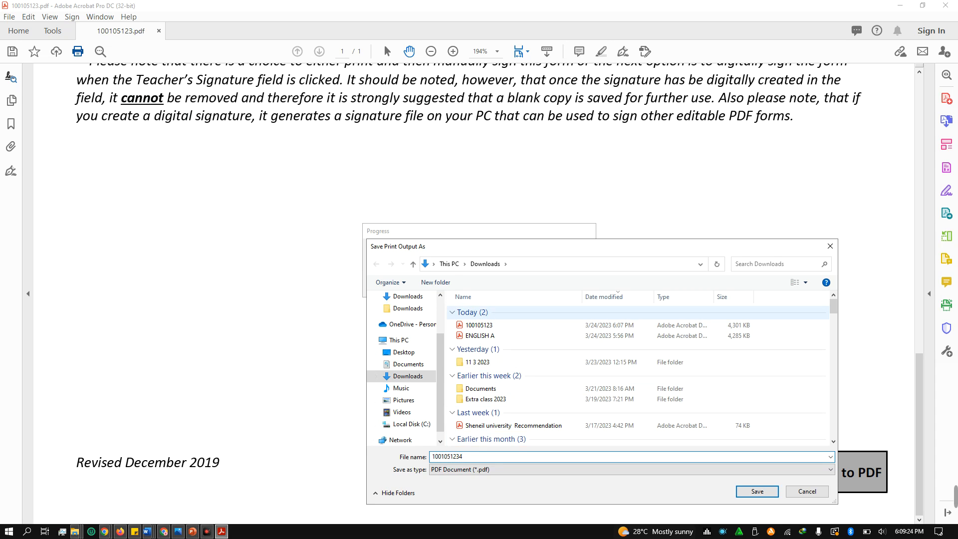
# Name the output with the candidate's registration number and save it in new Downloads folder 'English A sba 11 1'
pyautogui.click(436, 282)
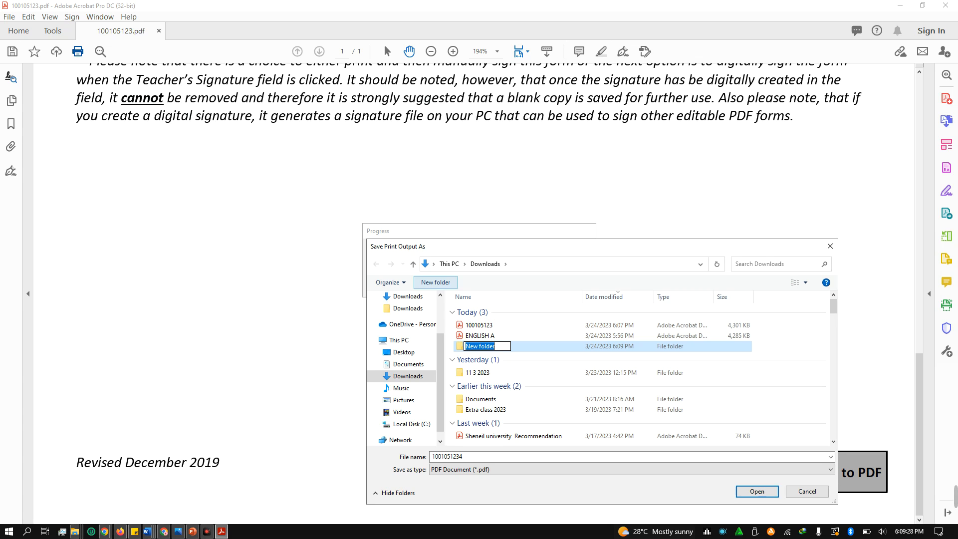
pyautogui.write('Engl')
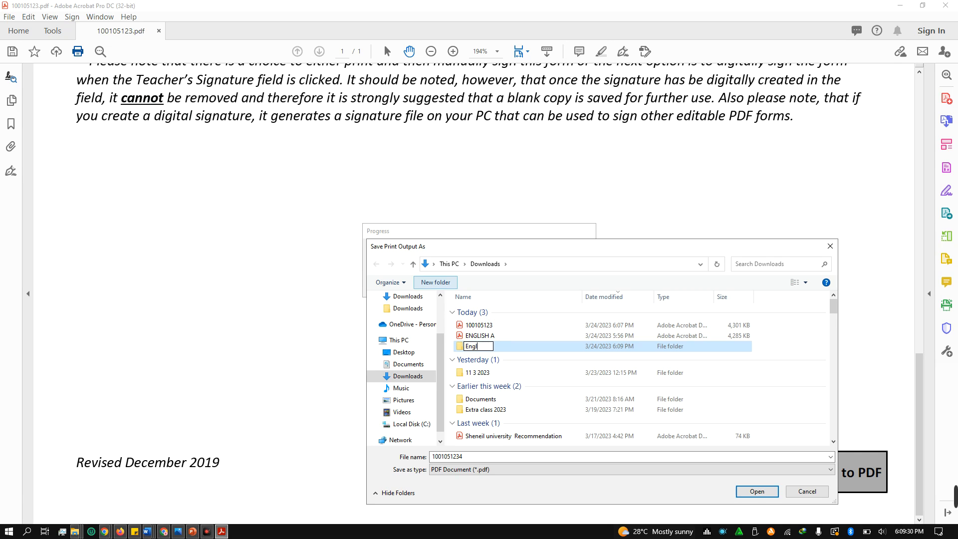
pyautogui.write('ish A sba  11')
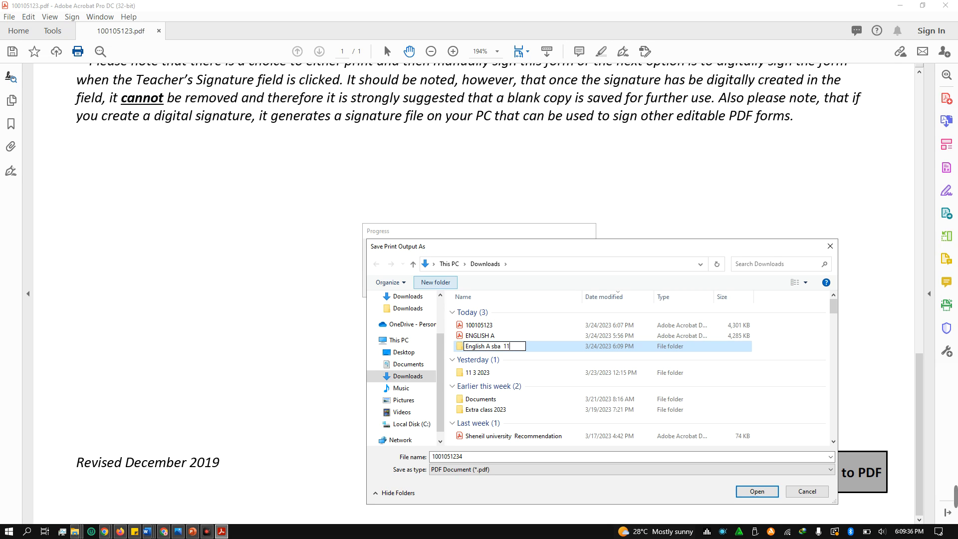
pyautogui.write(' 1')
pyautogui.press('Return')
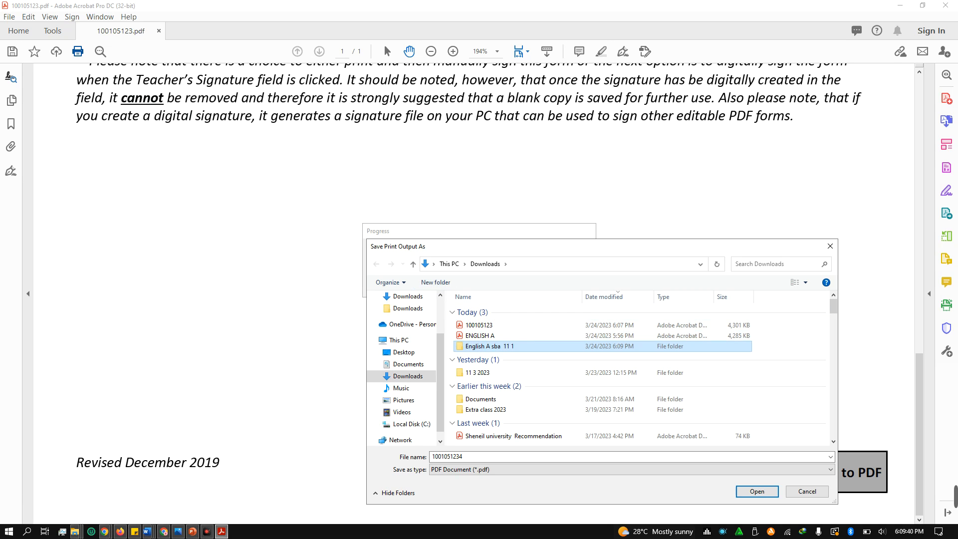
pyautogui.press('Tab')
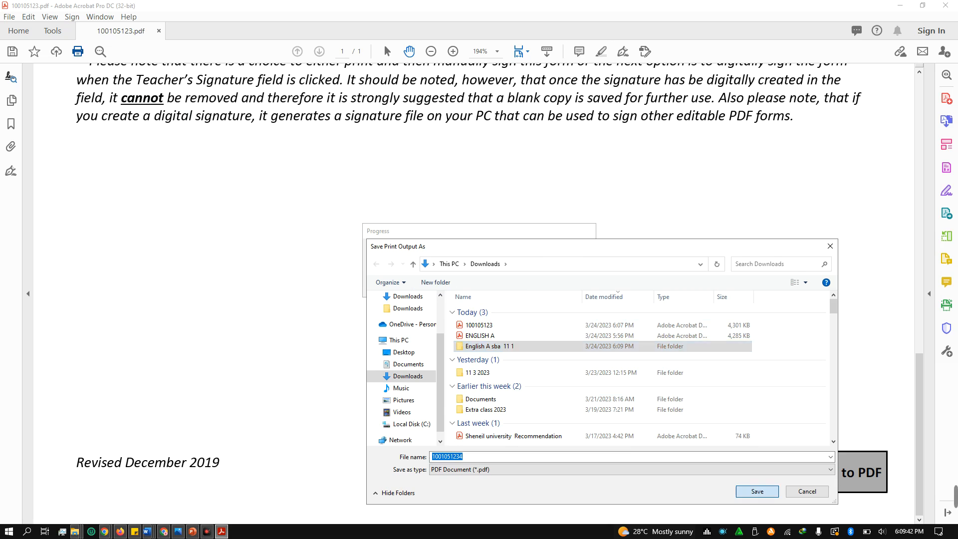
pyautogui.click(757, 492)
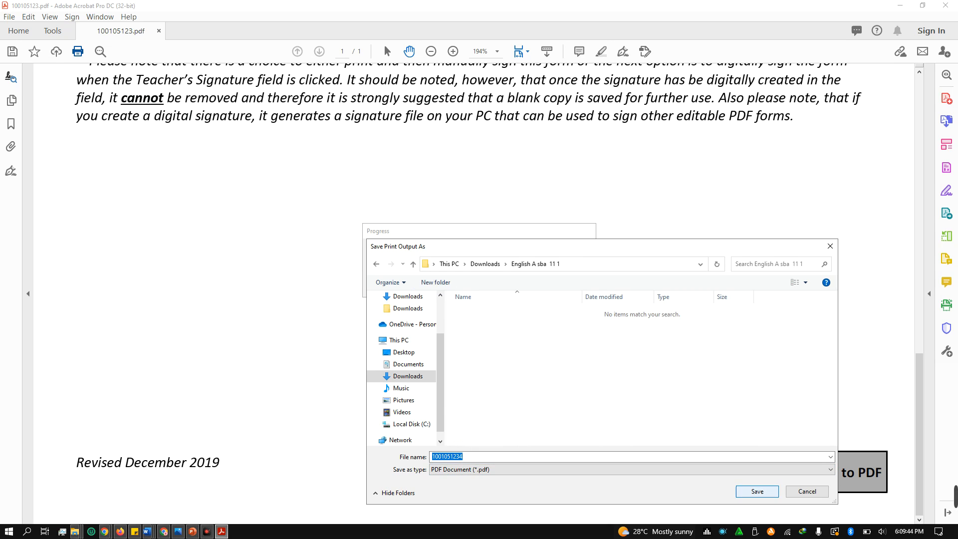
pyautogui.press('Return')
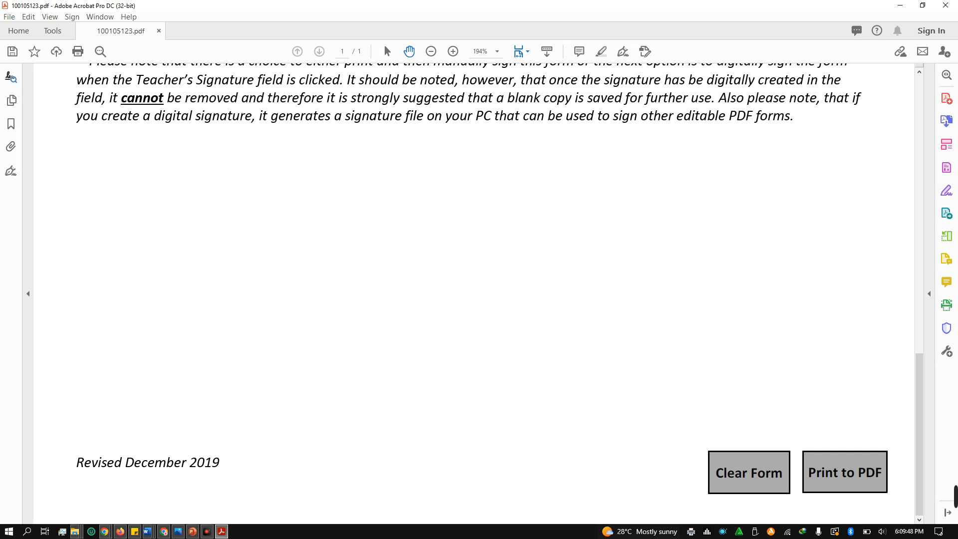
# From Downloads, enter the English A sba 11 1 folder and open the printed cover-sheet PDF in Acrobat
pyautogui.moveTo(75, 531)
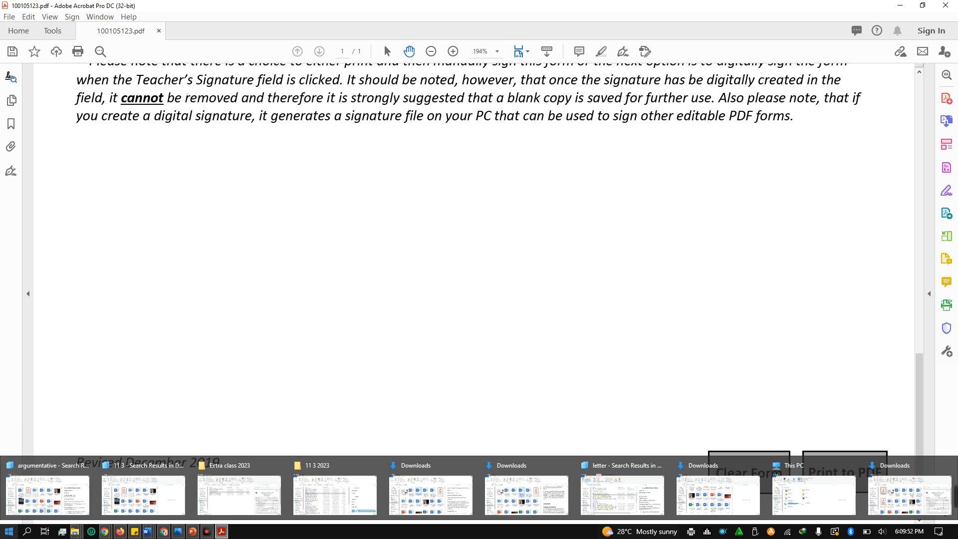
pyautogui.click(9, 530)
pyautogui.click(164, 234)
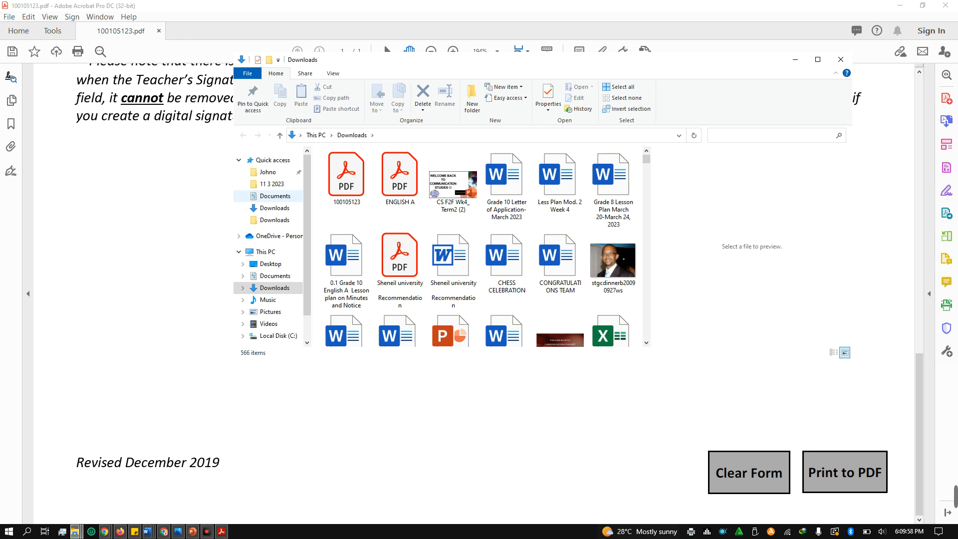
pyautogui.scroll(-15, 451, 272)
pyautogui.scroll(-15, 451, 271)
pyautogui.scroll(-15, 452, 279)
pyautogui.scroll(4, 453, 279)
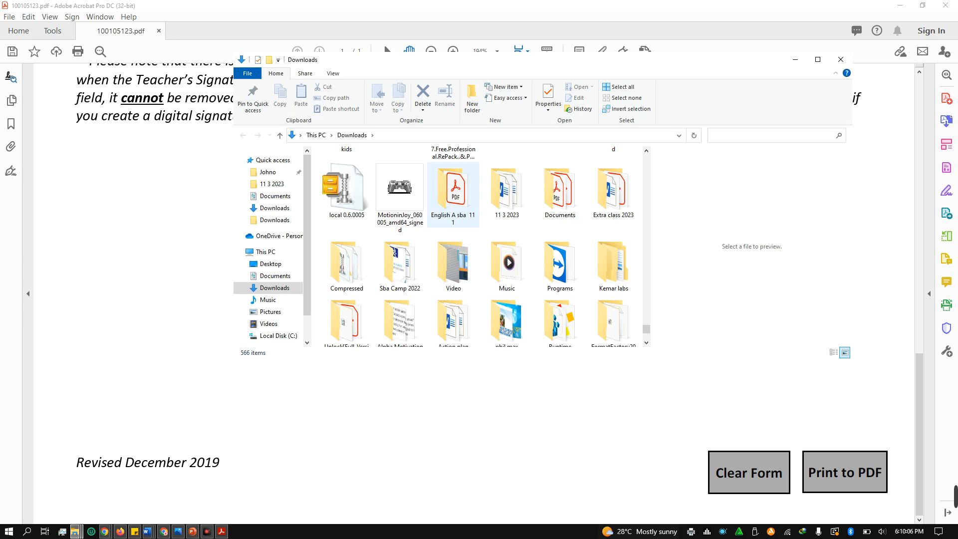
pyautogui.doubleClick(453, 194)
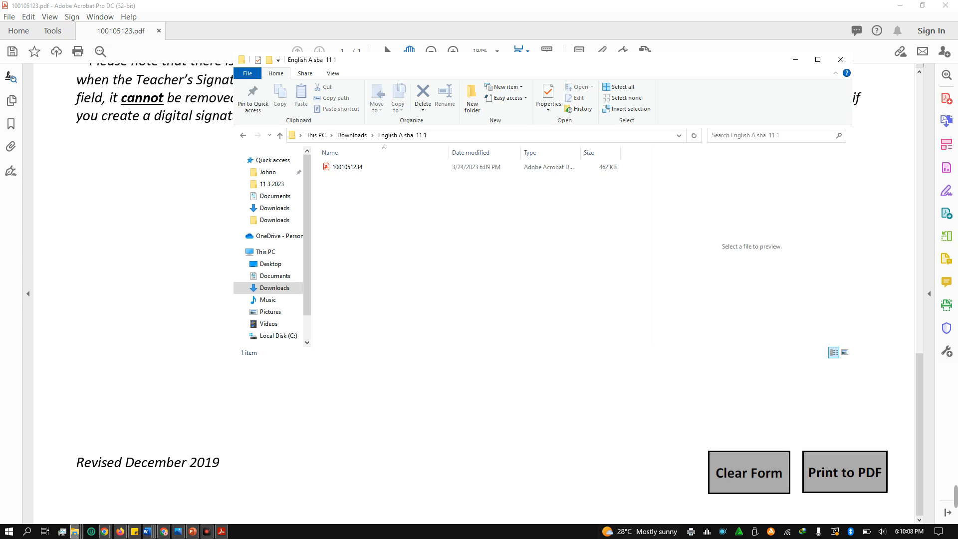
pyautogui.click(389, 167)
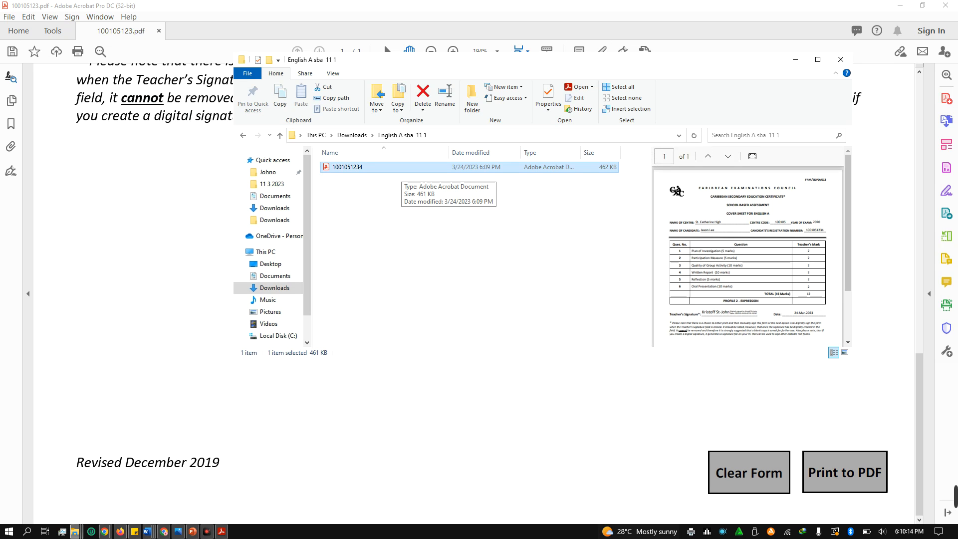
pyautogui.doubleClick(401, 169)
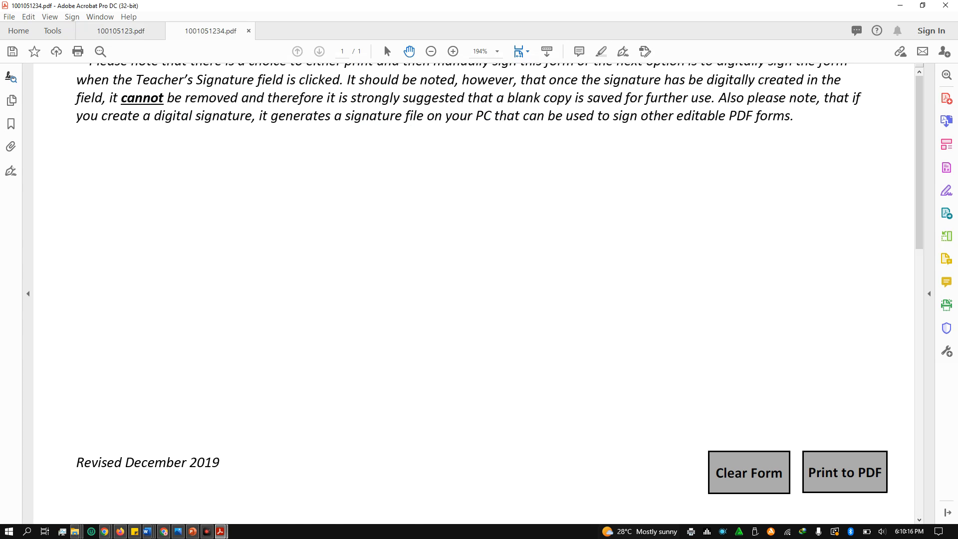
# Try deleting the total mark 12 on the printed copy, then undo the change
pyautogui.scroll(-4, 462, 293)
pyautogui.scroll(-4, 462, 293)
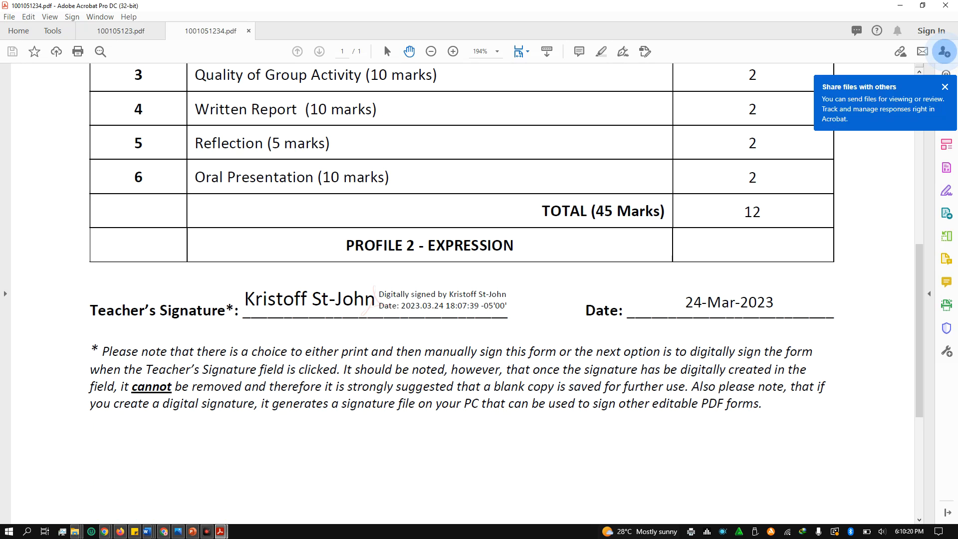
pyautogui.doubleClick(753, 212)
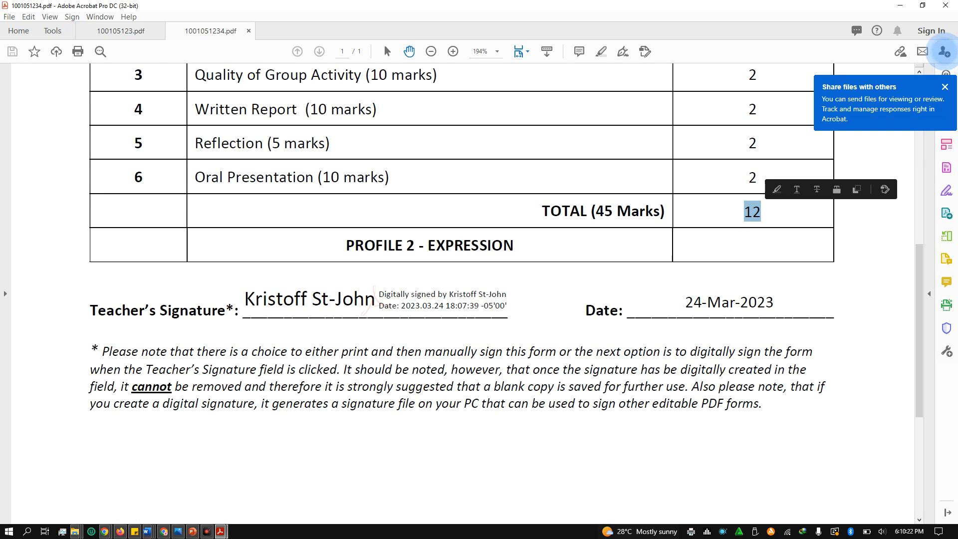
pyautogui.click(752, 212)
pyautogui.doubleClick(752, 212)
pyautogui.press('Delete')
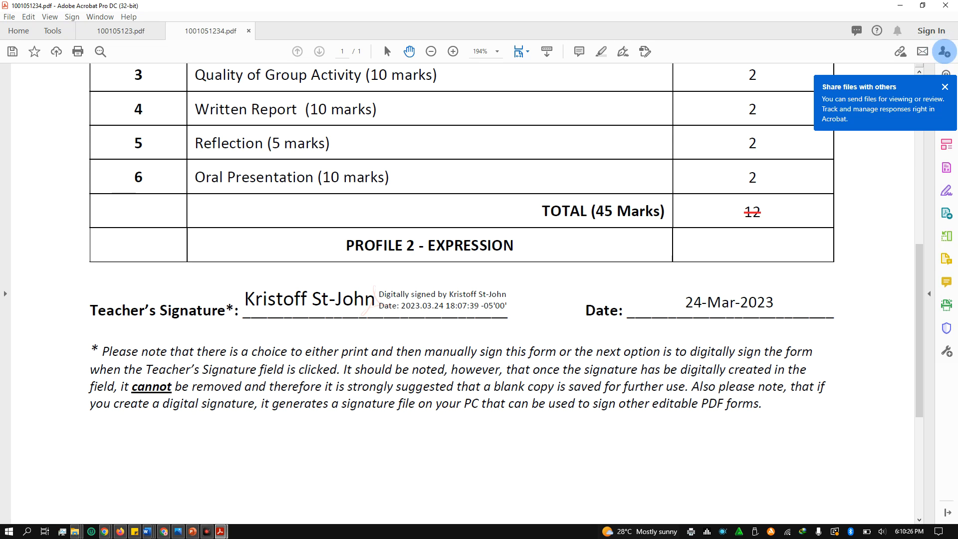
pyautogui.hotkey('ctrl', 'z')
# Clear the text selection, deselect the signature field, and switch to the original cover sheet
pyautogui.moveTo(415, 246); pyautogui.dragTo(762, 404)
pyautogui.click(723, 441)
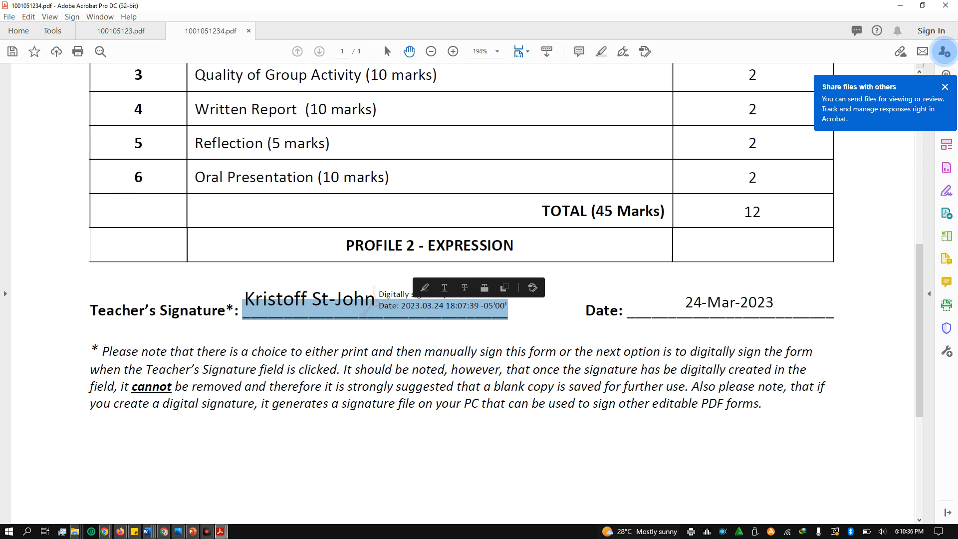
pyautogui.press('Escape')
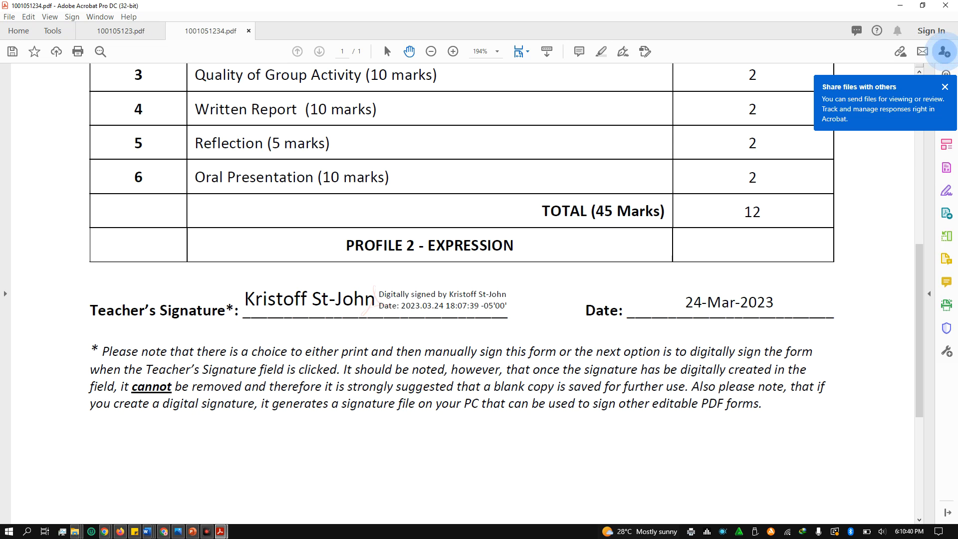
pyautogui.click(115, 32)
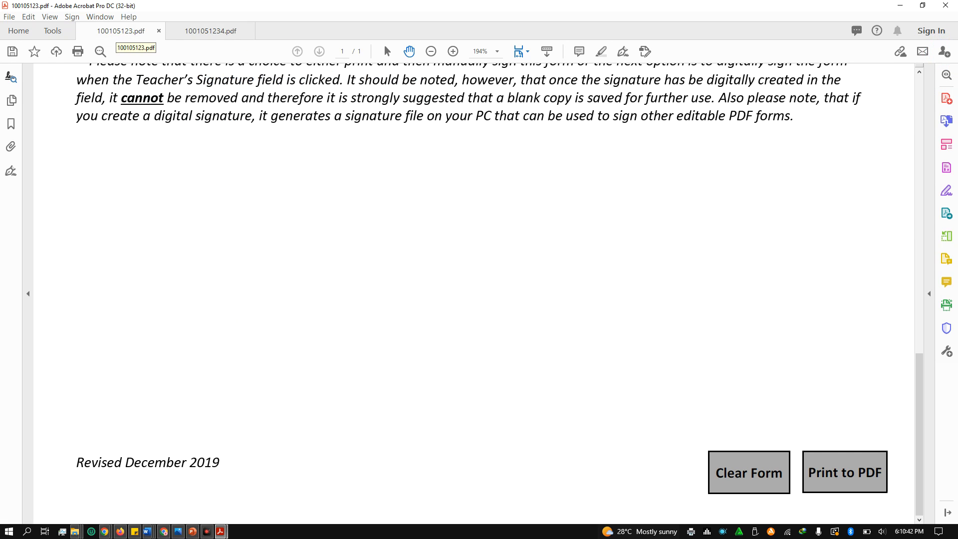
# Change Question 1's mark to 3 on the original cover sheet, making the total 13
pyautogui.press('Home')
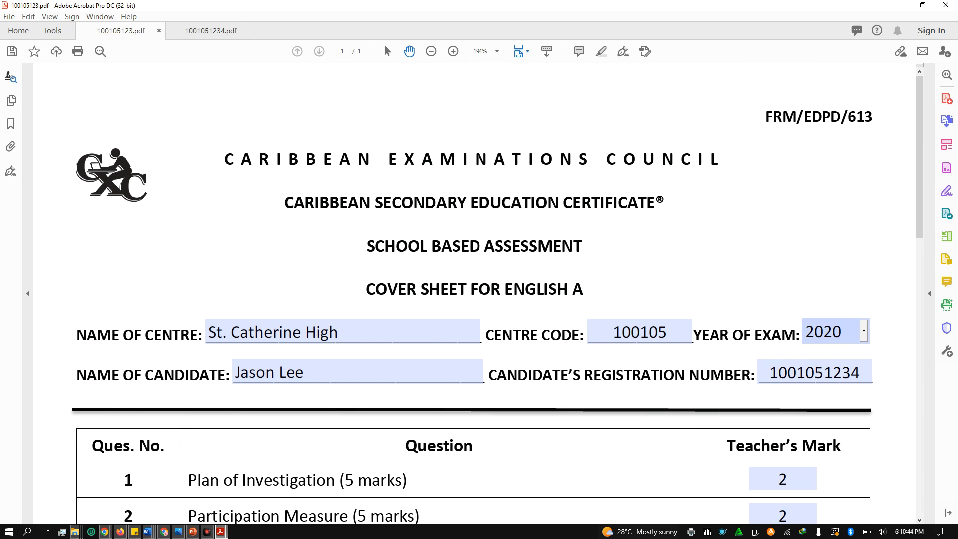
pyautogui.scroll(-5, 473, 294)
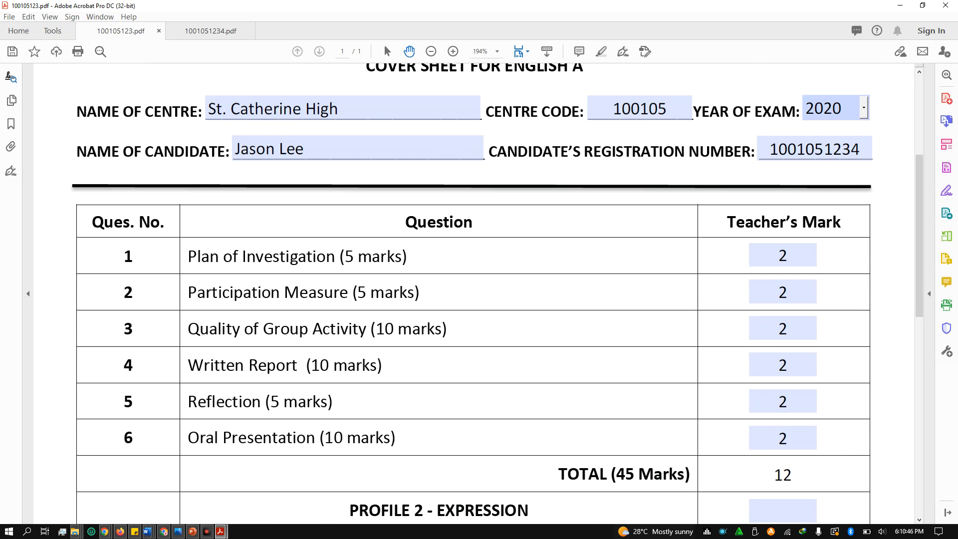
pyautogui.click(788, 255)
pyautogui.press('BackSpace')
pyautogui.write('3')
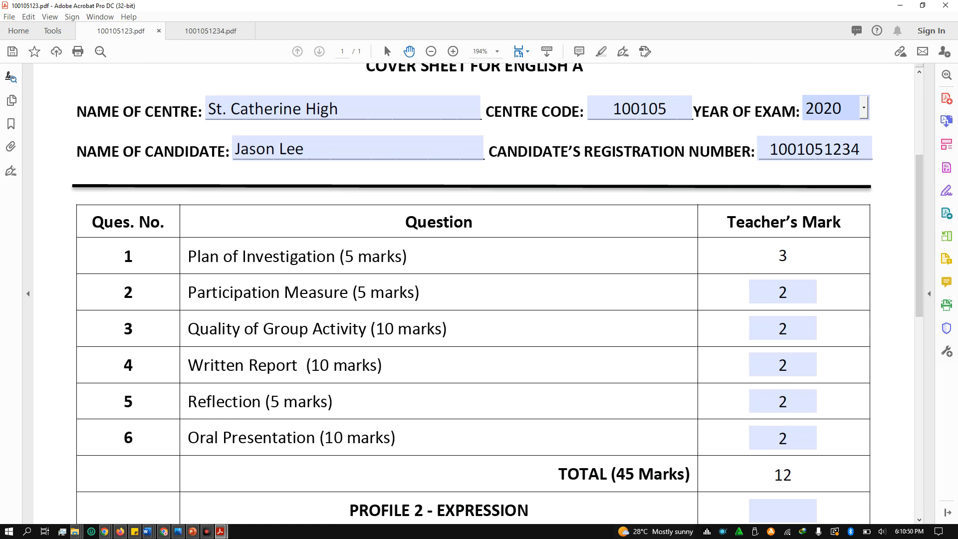
pyautogui.press('Return')
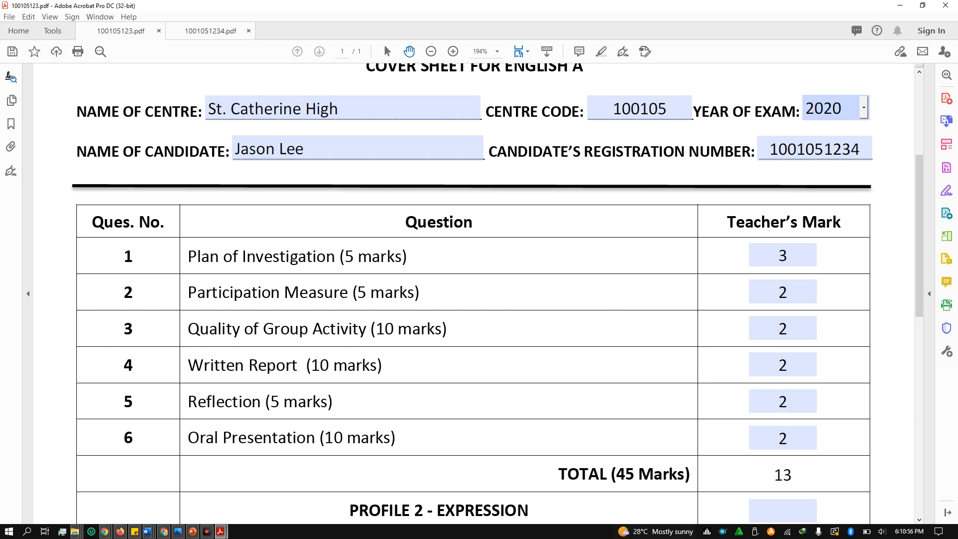
# Compare the two open documents, check the Name of Centre field, then minimise Acrobat
pyautogui.click(211, 30)
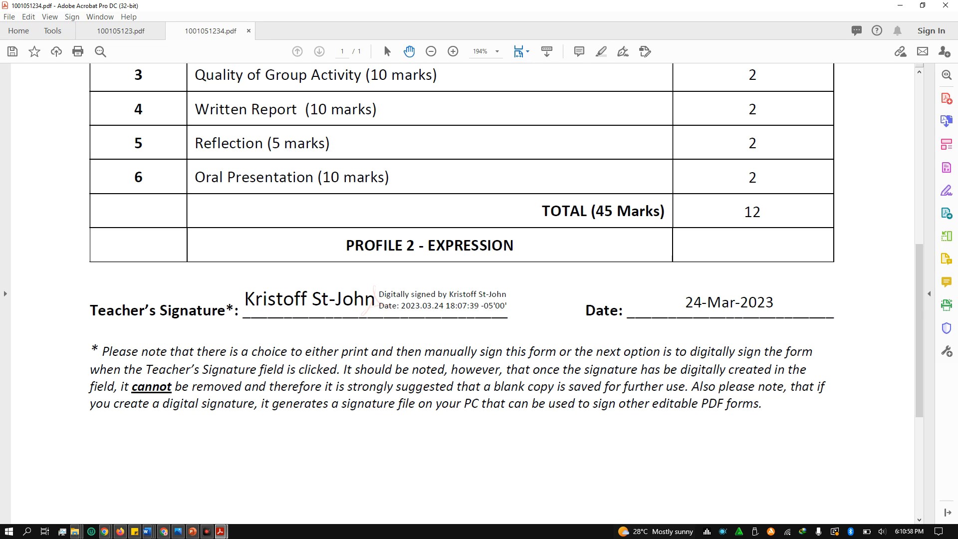
pyautogui.scroll(6, 462, 294)
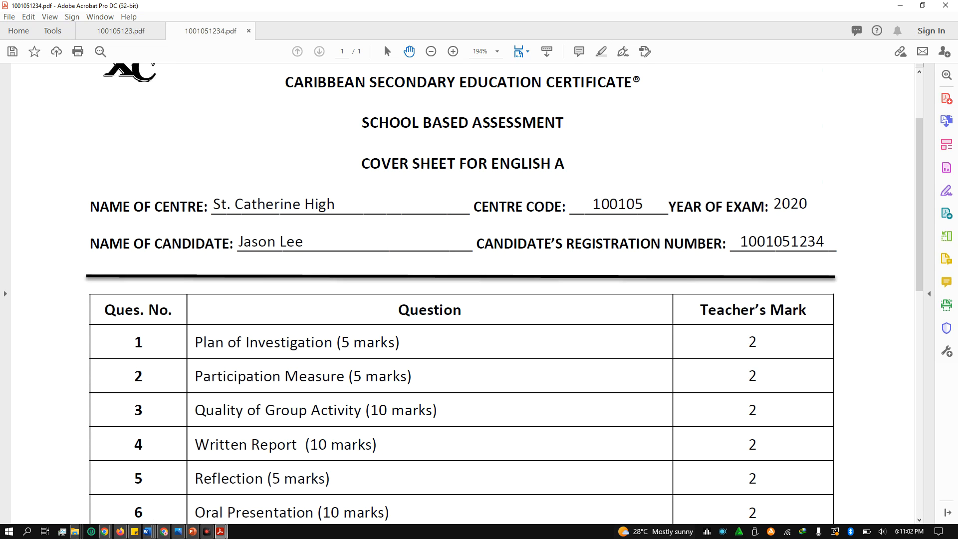
pyautogui.rightClick(111, 29)
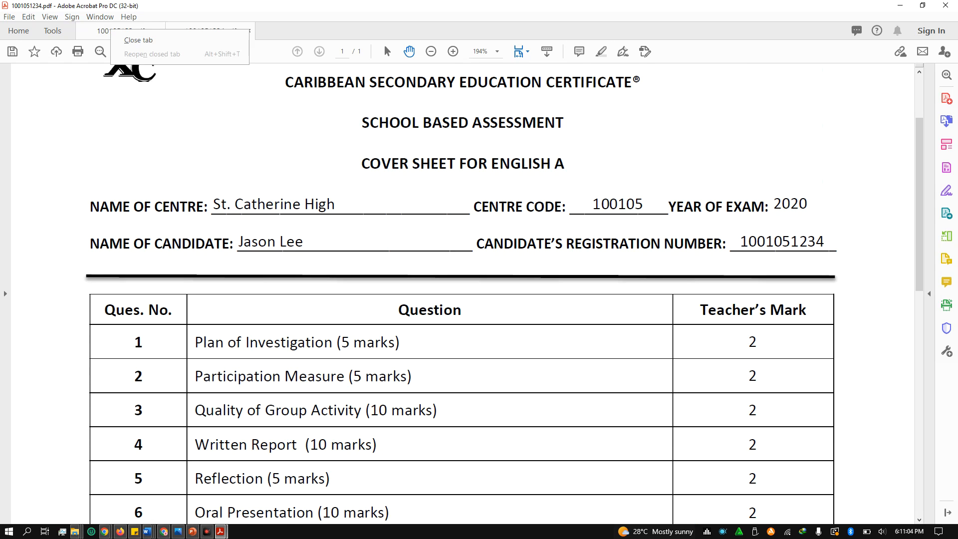
pyautogui.click(111, 29)
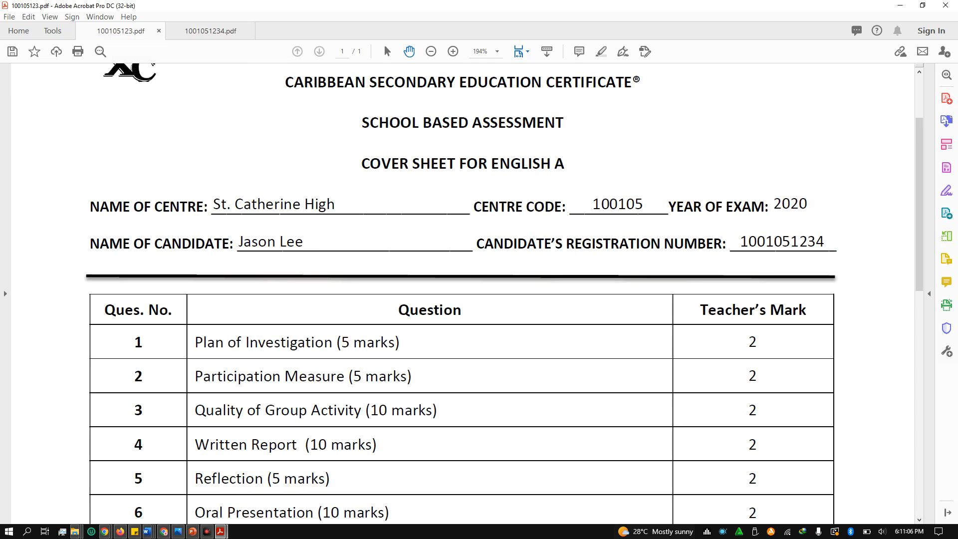
pyautogui.click(328, 109)
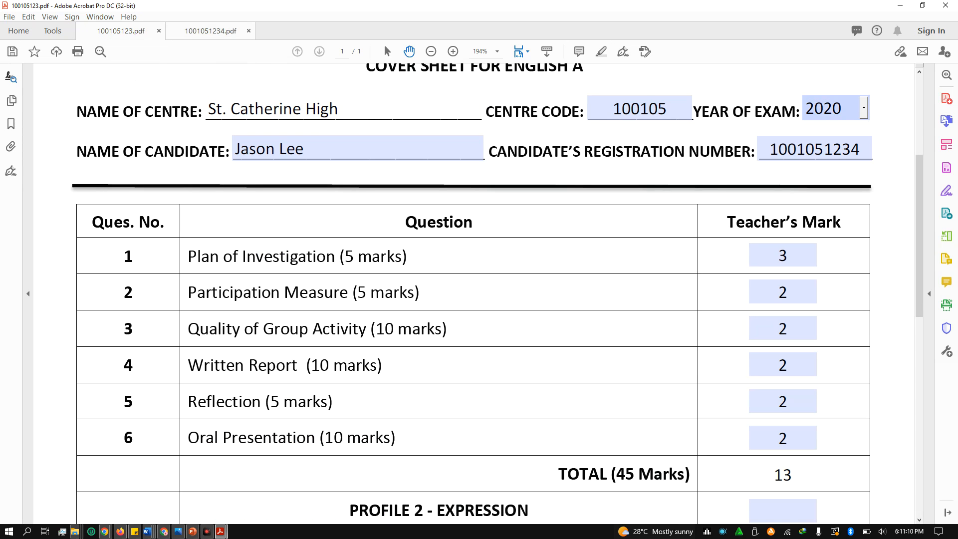
pyautogui.click(209, 31)
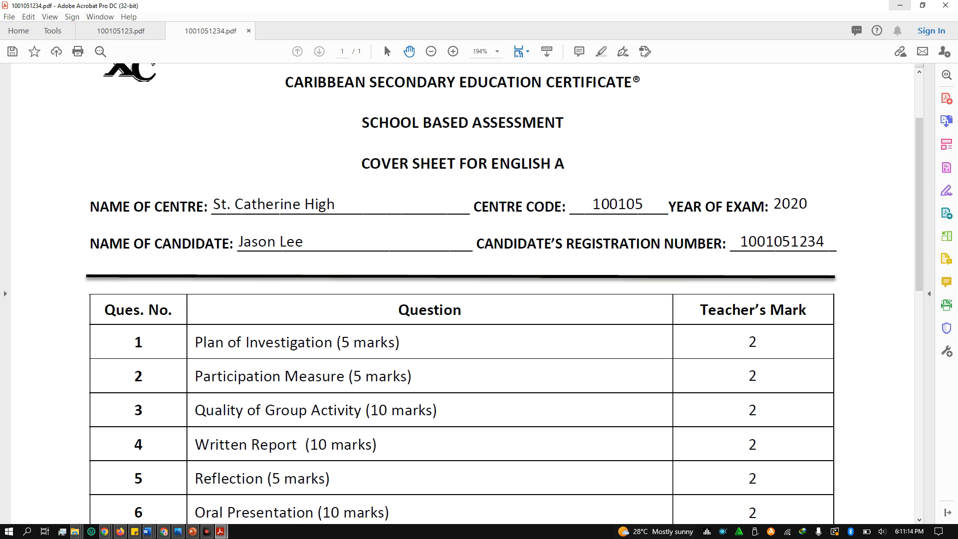
pyautogui.click(900, 5)
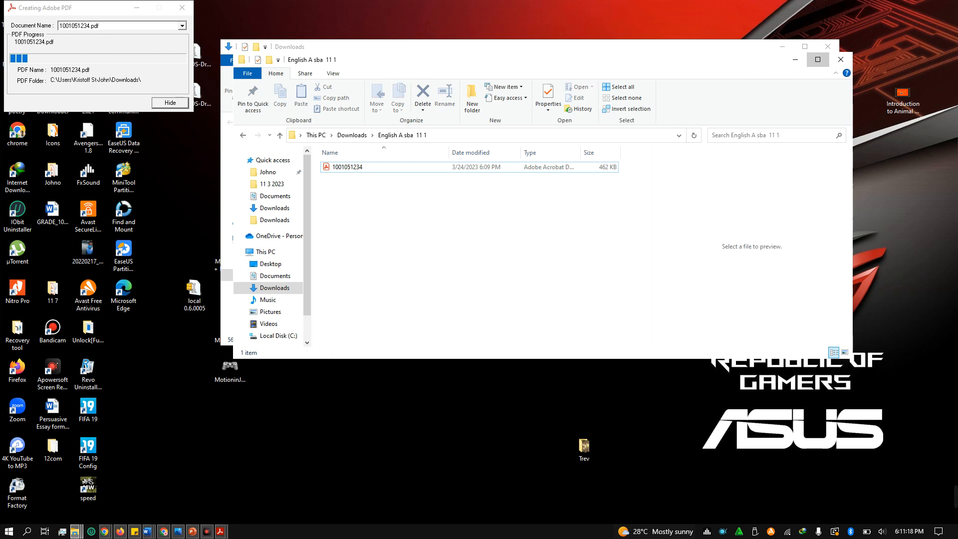
# Create a new Word document in the folder, named with the candidate's registration number
pyautogui.click(817, 59)
pyautogui.rightClick(272, 160)
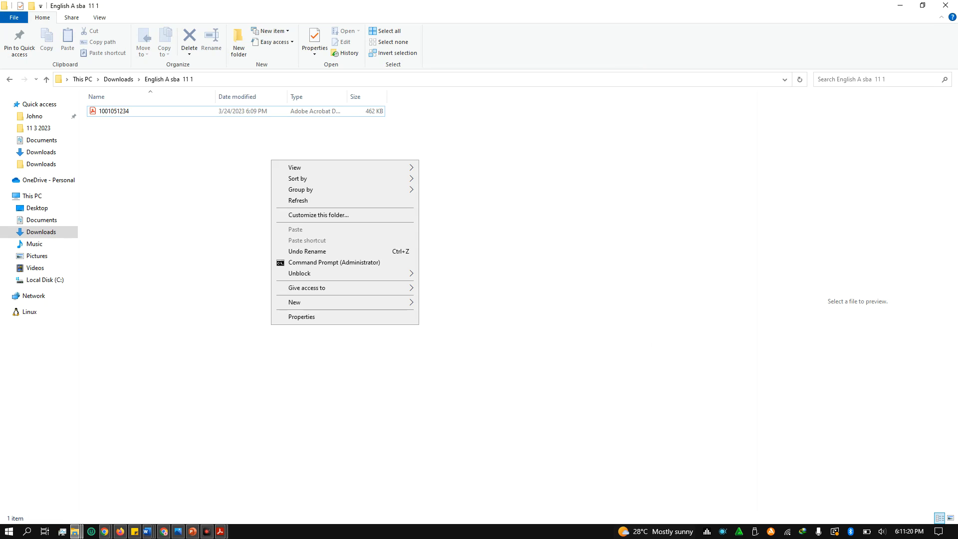
pyautogui.moveTo(350, 302)
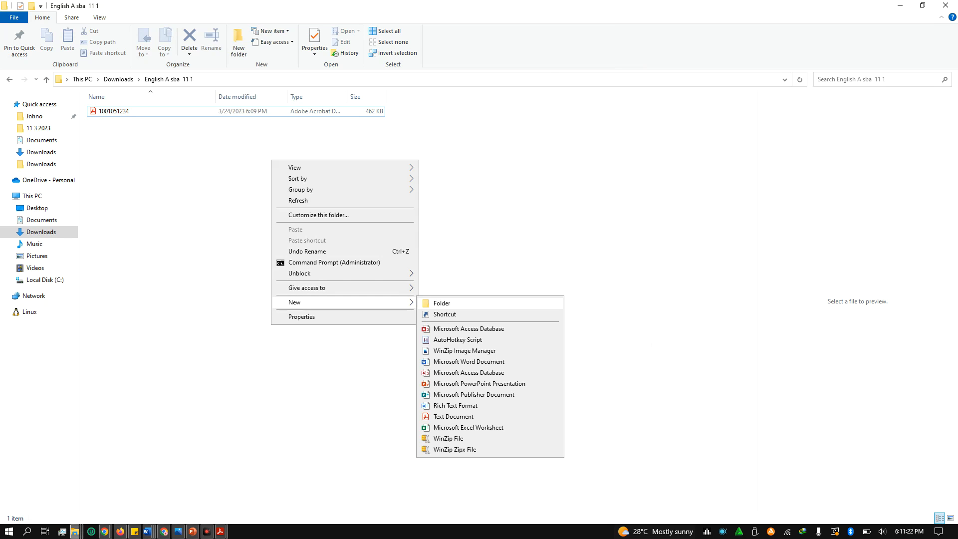
pyautogui.press('Return')
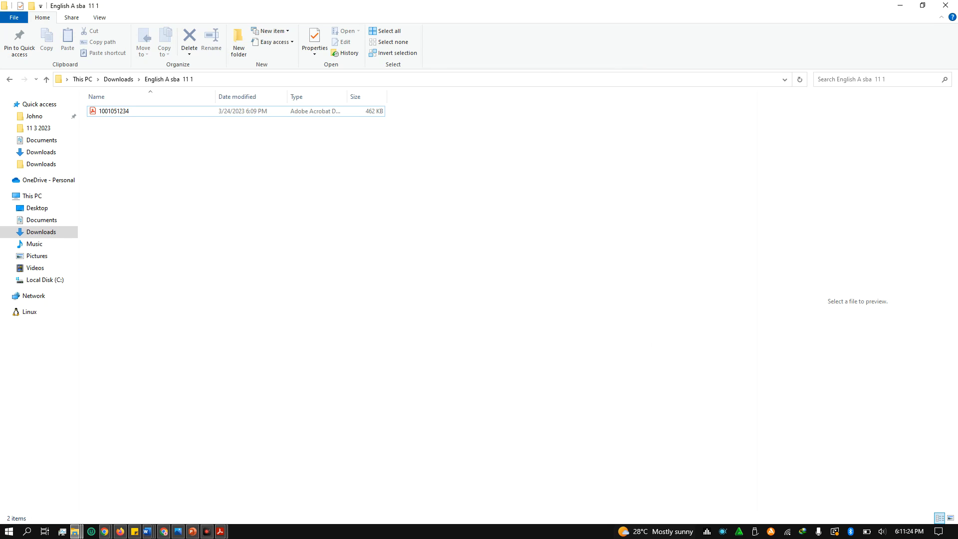
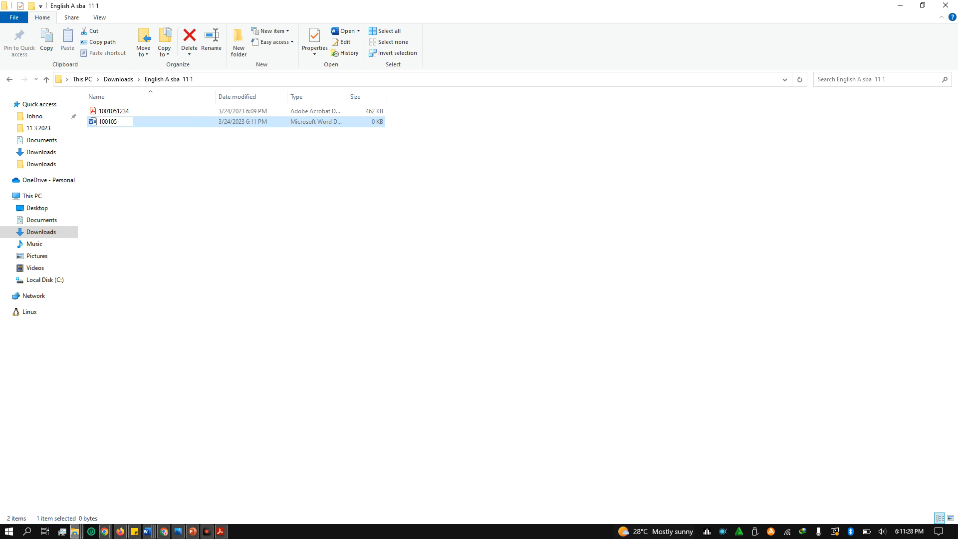
pyautogui.press('Return')
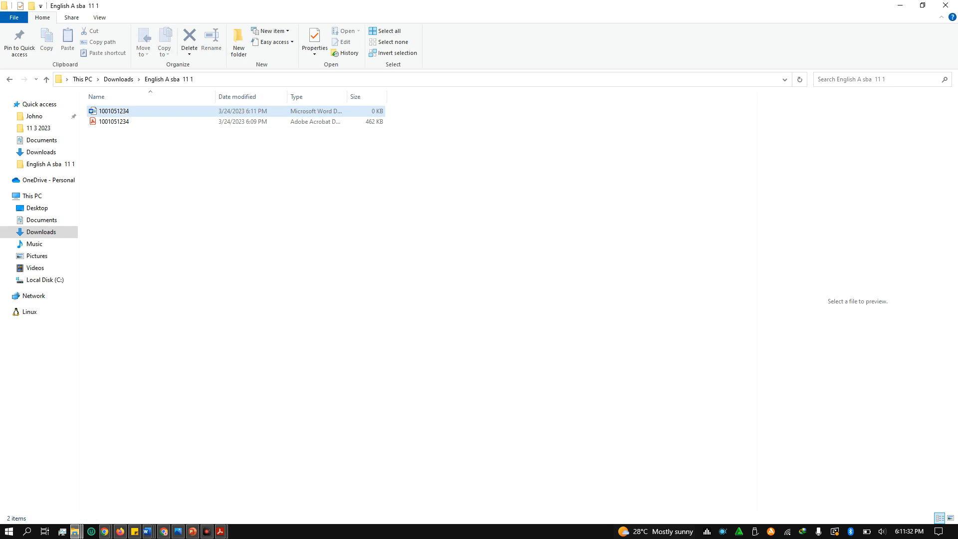
# Check the Word and PDF files in the folder, then go up to Downloads
pyautogui.click(145, 122)
pyautogui.click(144, 111)
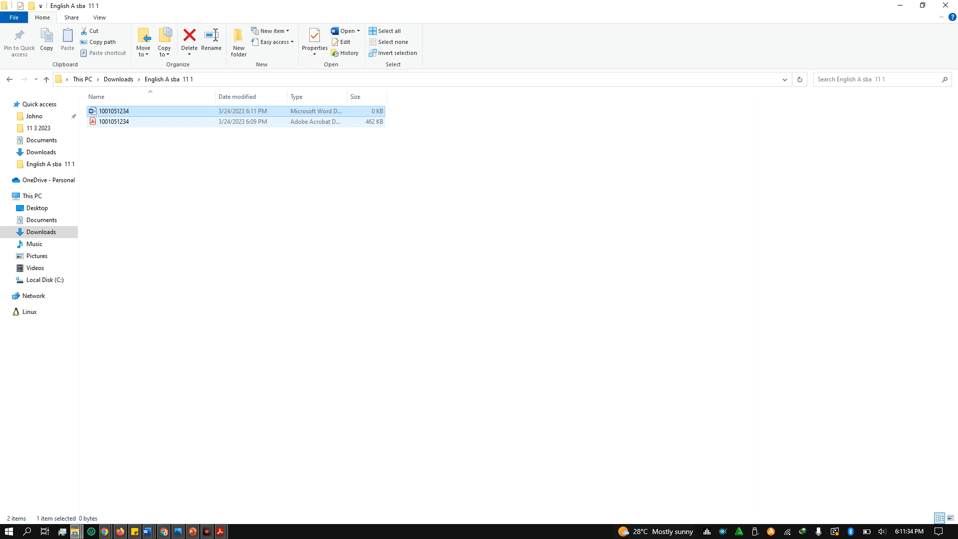
pyautogui.click(145, 122)
pyautogui.click(200, 209)
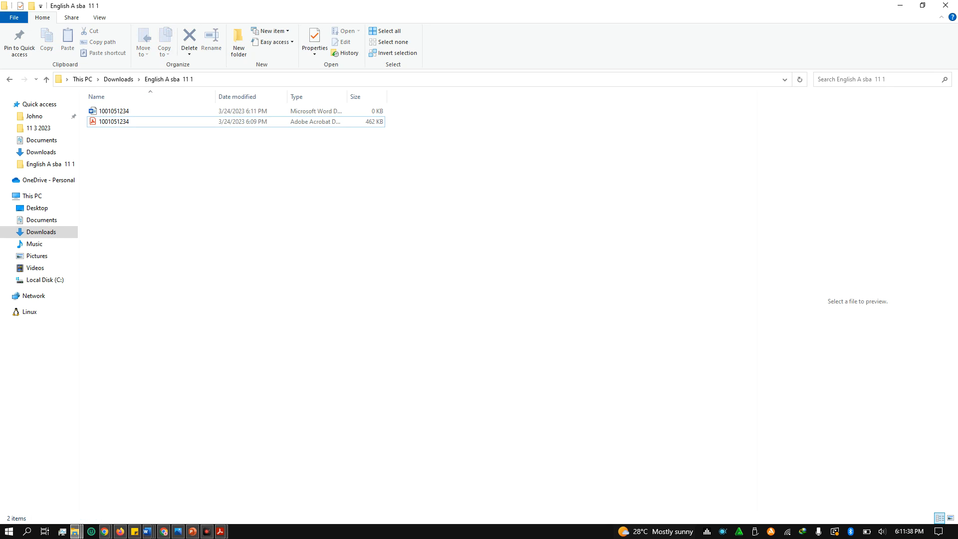
pyautogui.click(118, 79)
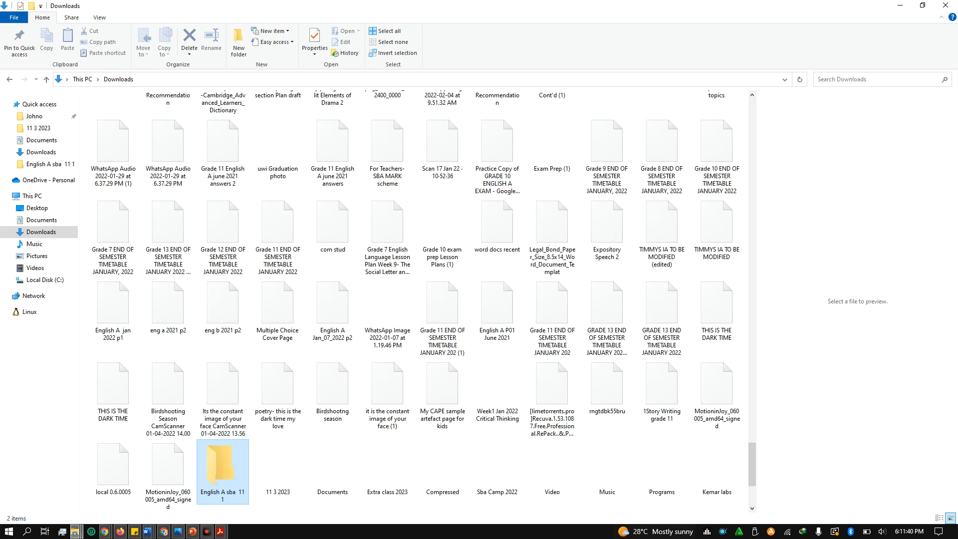
# Use WinZip's 'Add to English A sba 11 1.zip' on the English A sba 11 1 folder
pyautogui.rightClick(215, 464)
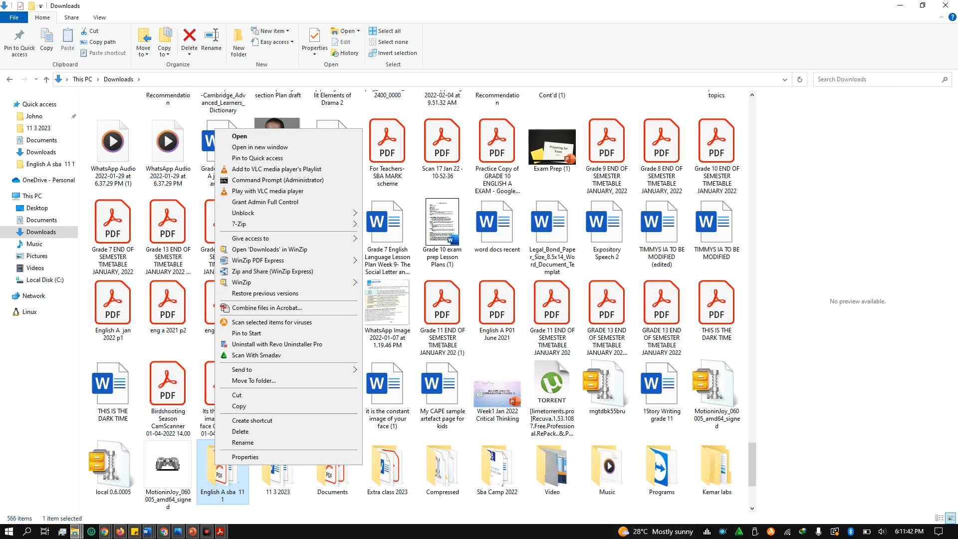
pyautogui.rightClick(219, 473)
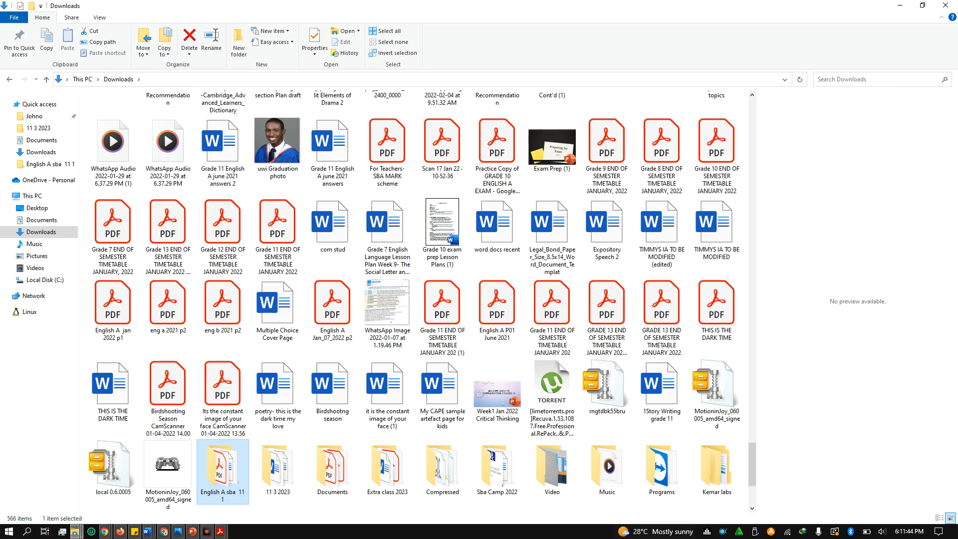
pyautogui.moveTo(279, 290)
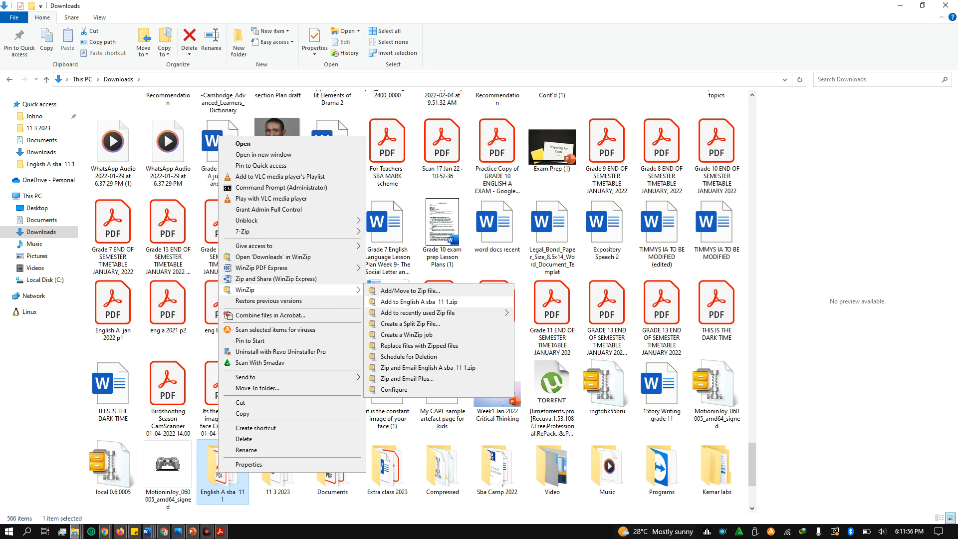
pyautogui.click(419, 301)
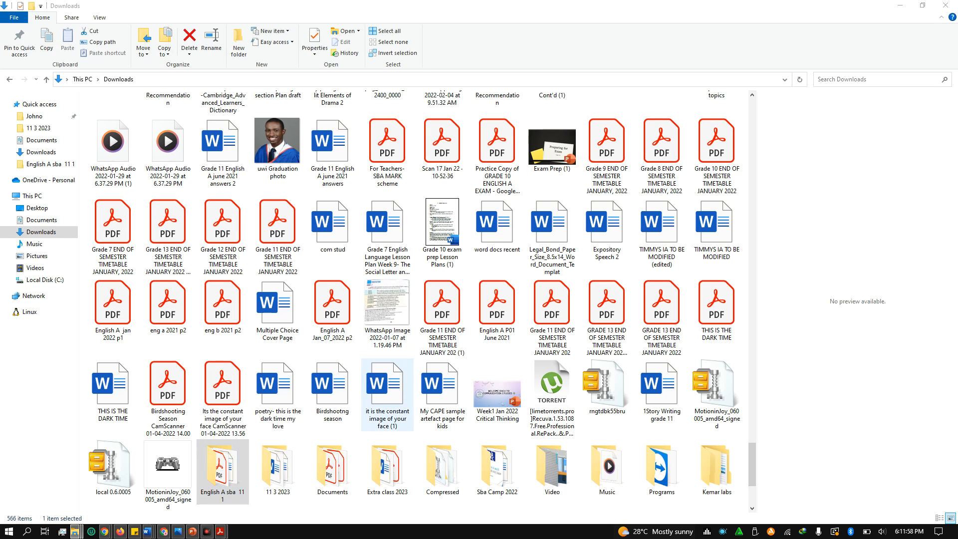
pyautogui.scroll(-1, 332, 369)
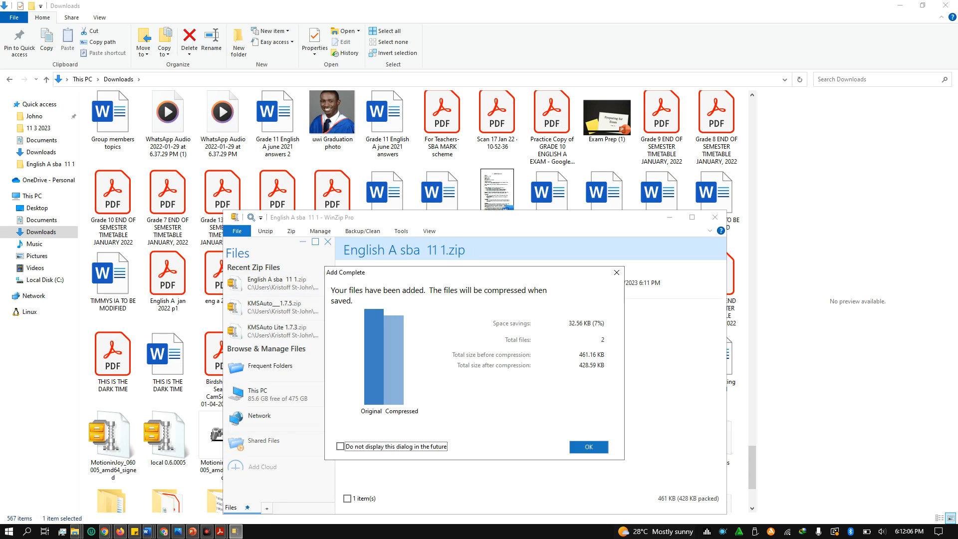
# Dismiss WinZip's Add Complete report and select the new 429 KB English A sba 11 1 zip
pyautogui.click(589, 446)
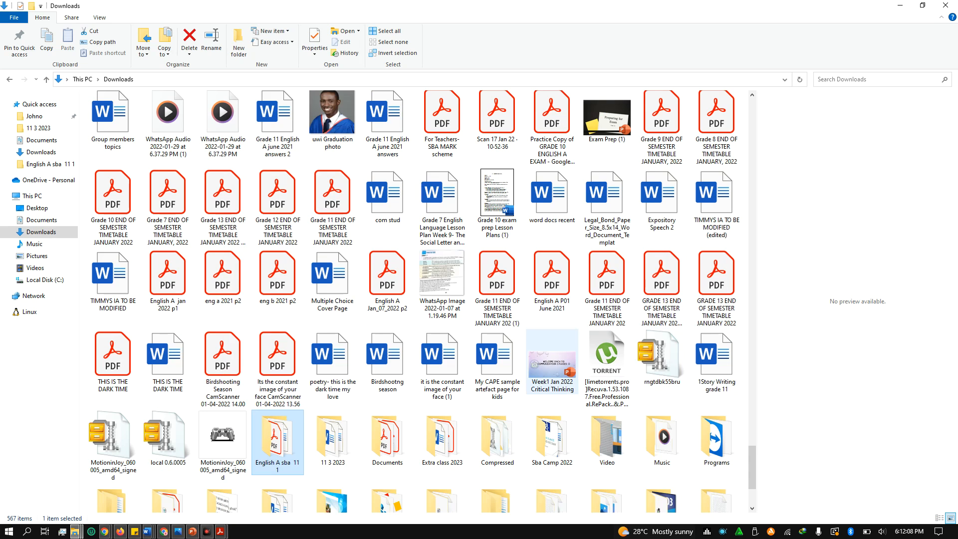
pyautogui.scroll(5, 387, 319)
pyautogui.scroll(20, 388, 319)
pyautogui.scroll(20, 387, 320)
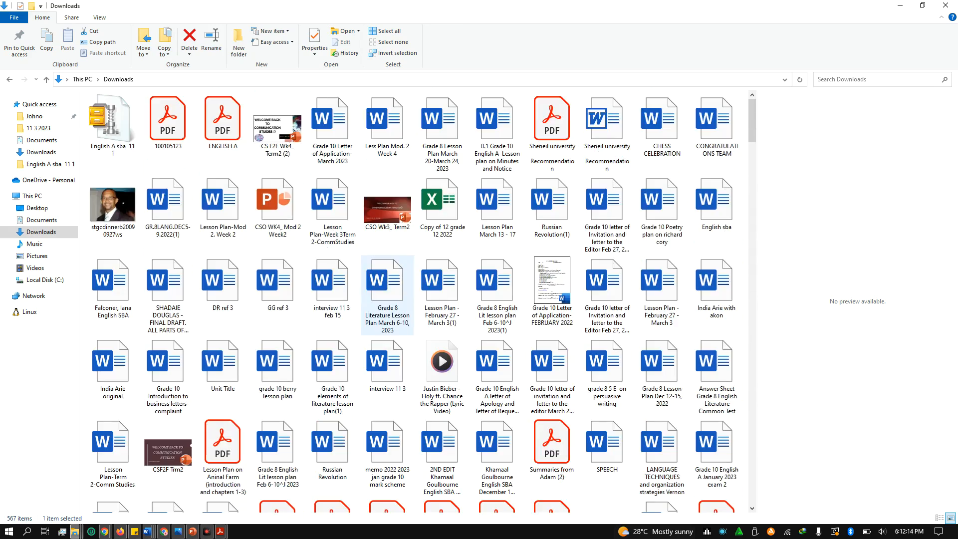
pyautogui.click(112, 124)
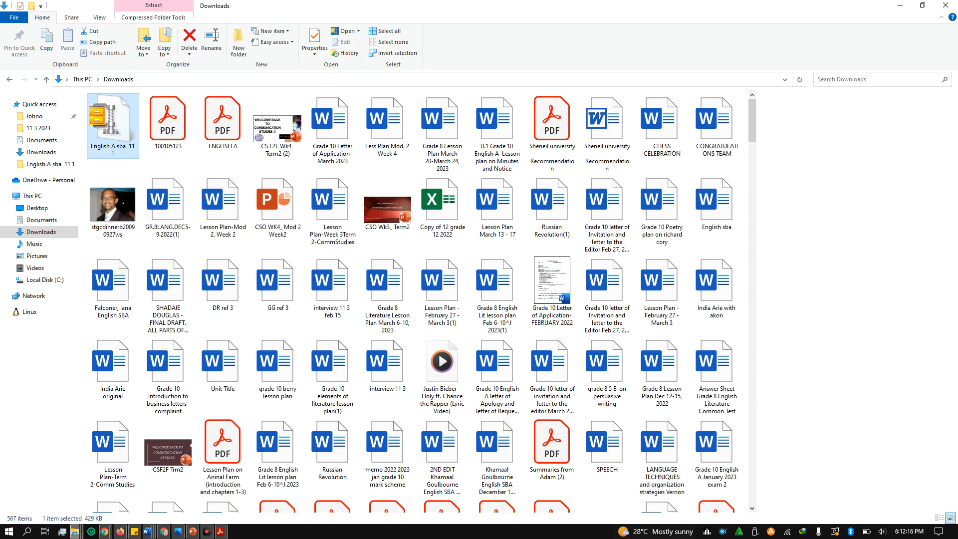